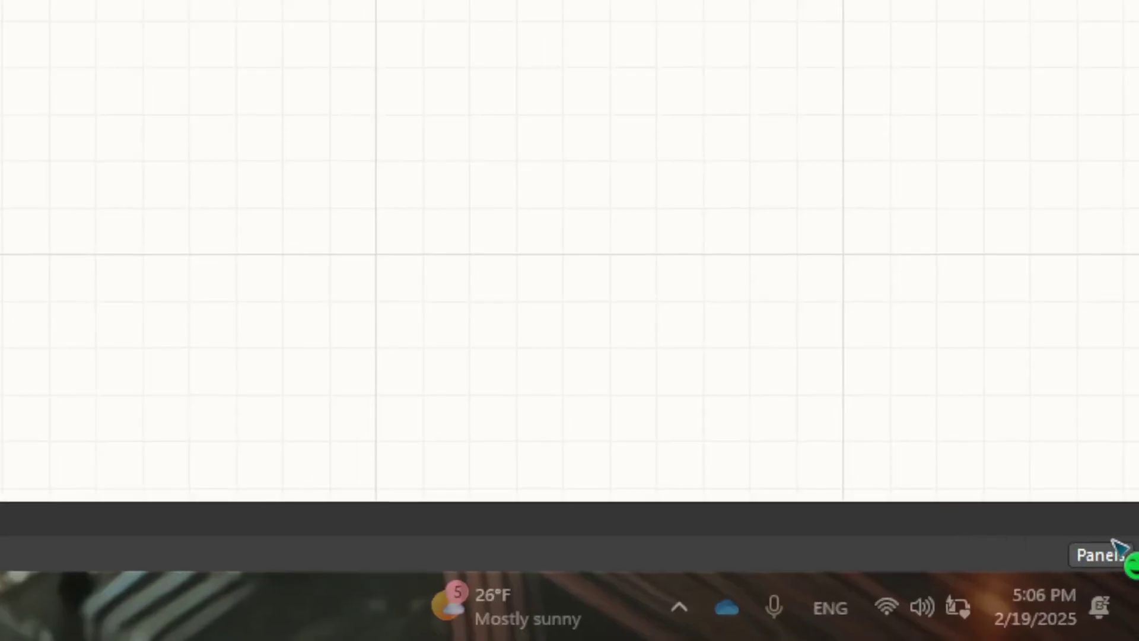
# - Open Manufacturer Part Search from Panels and browse the Electromechanical category (661,211 results)
pyautogui.click(1119, 550)
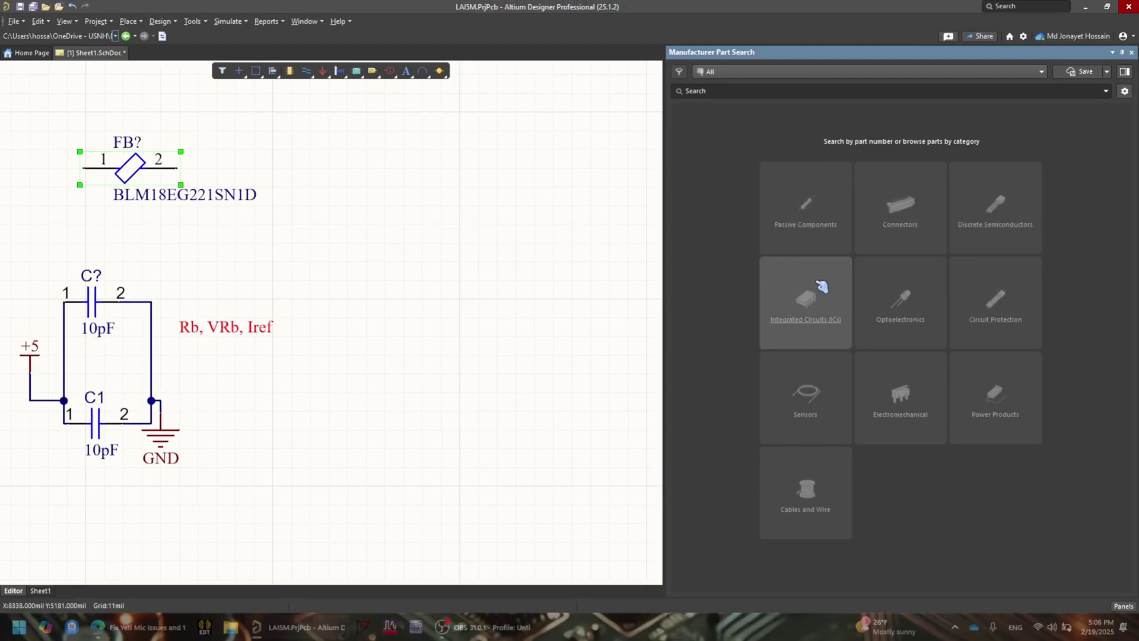
pyautogui.click(1105, 92)
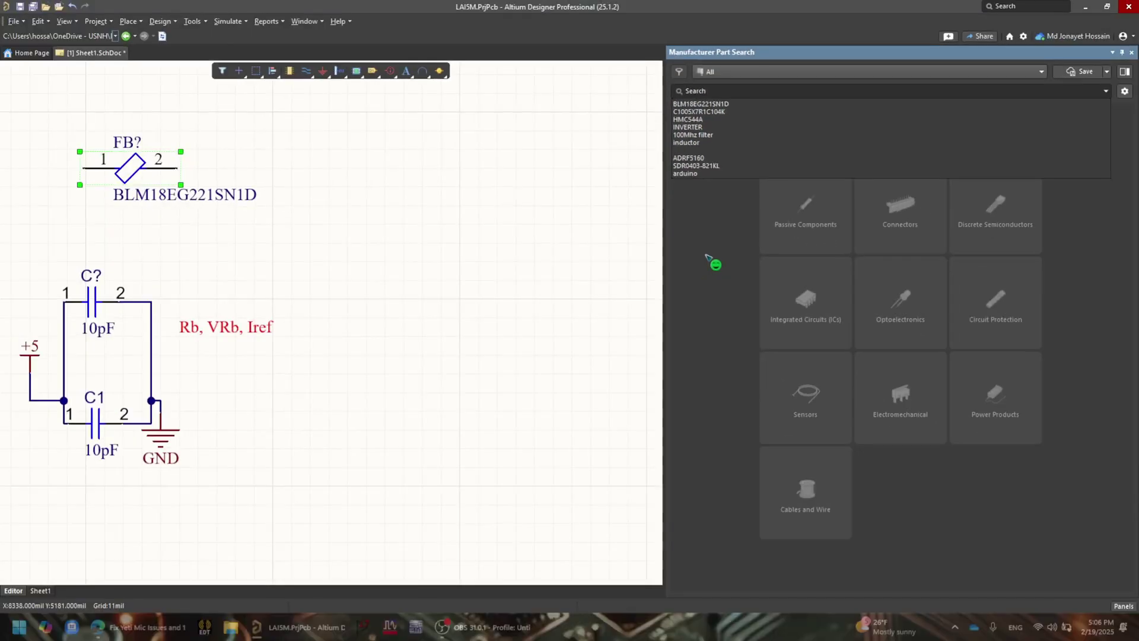
pyautogui.click(527, 417)
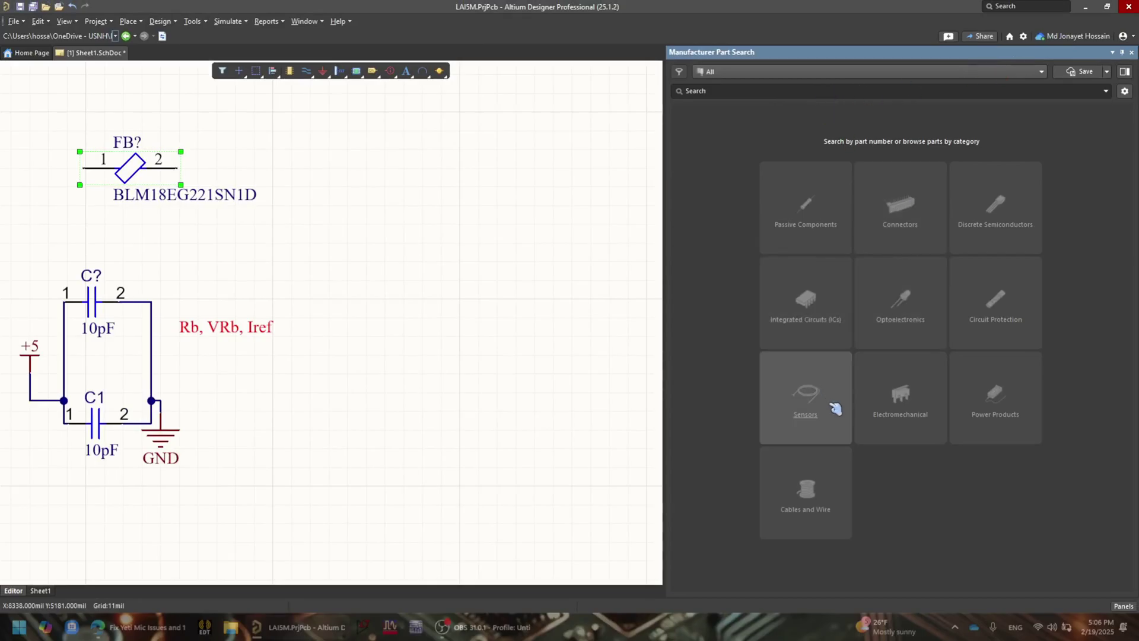
pyautogui.click(904, 417)
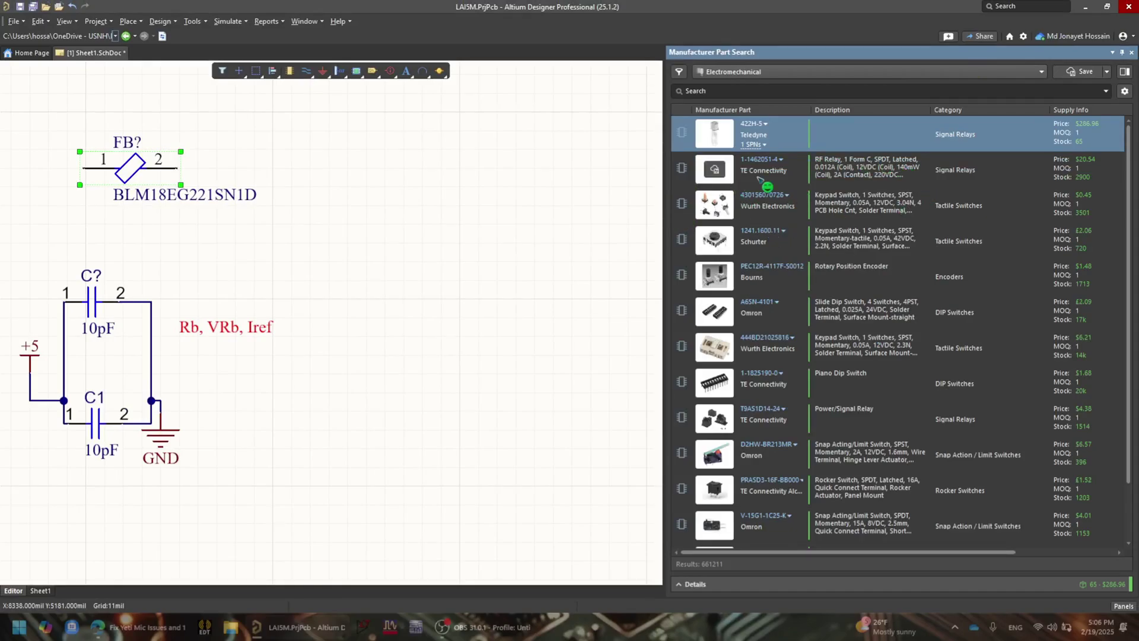
# - Scroll the Electromechanical results to locate the TE Connectivity 1-1462051-4 relay row
pyautogui.scroll(-10, 790, 415)
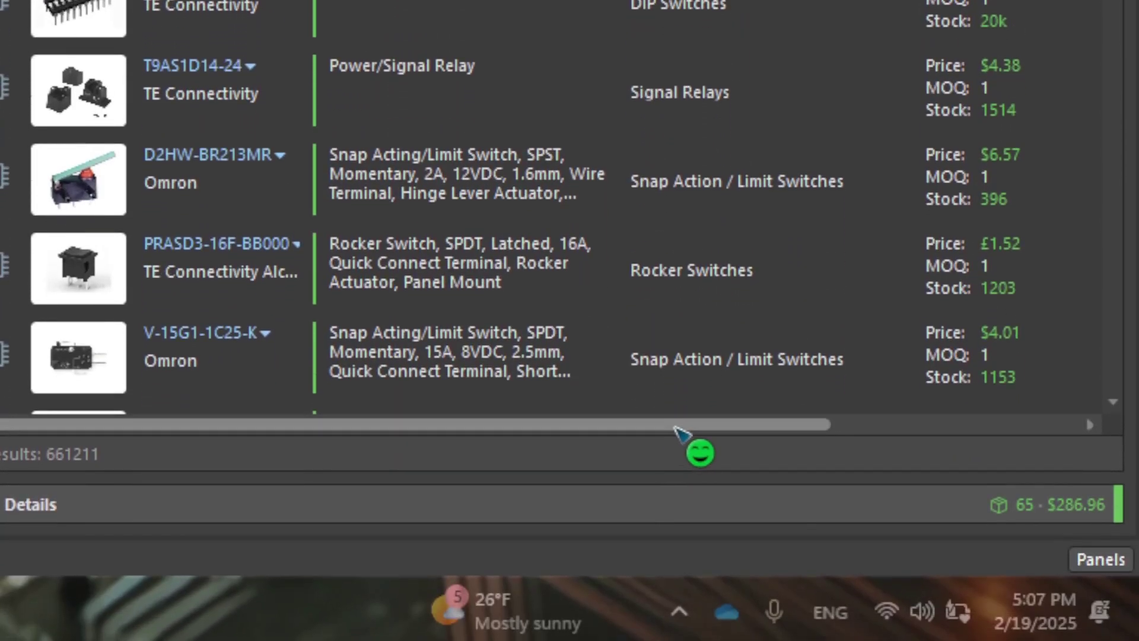
pyautogui.moveTo(676, 435); pyautogui.dragTo(946, 483)
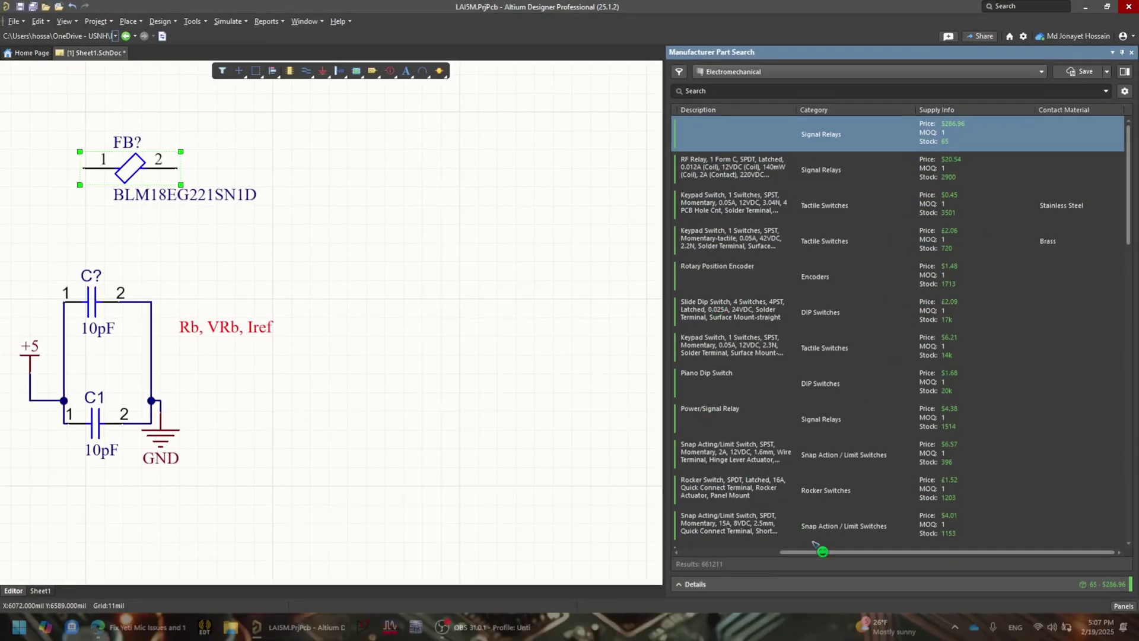
pyautogui.moveTo(819, 553); pyautogui.dragTo(715, 552)
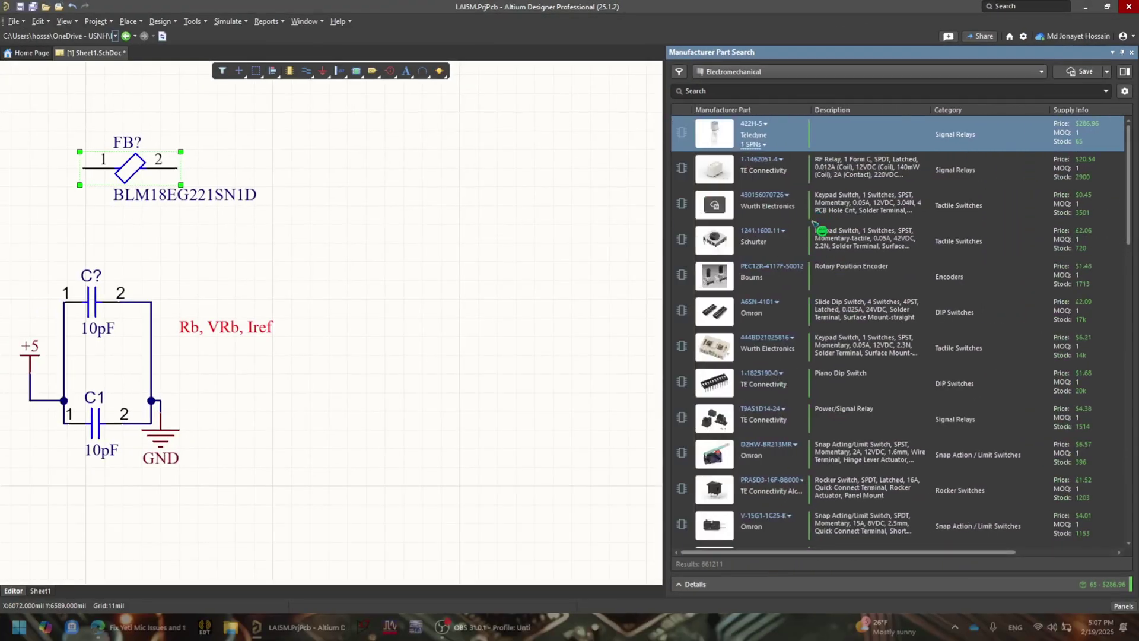
# - Select the TE Connectivity 1-1462051-4 relay and expand its Details section
pyautogui.click(765, 172)
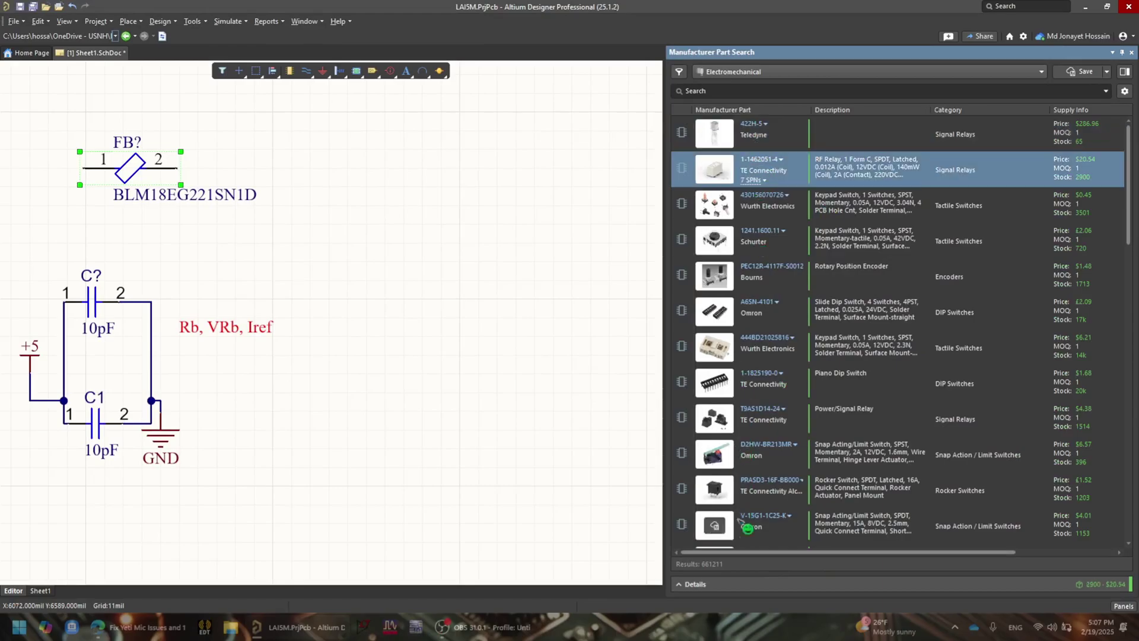
pyautogui.scroll(-10, 768, 551)
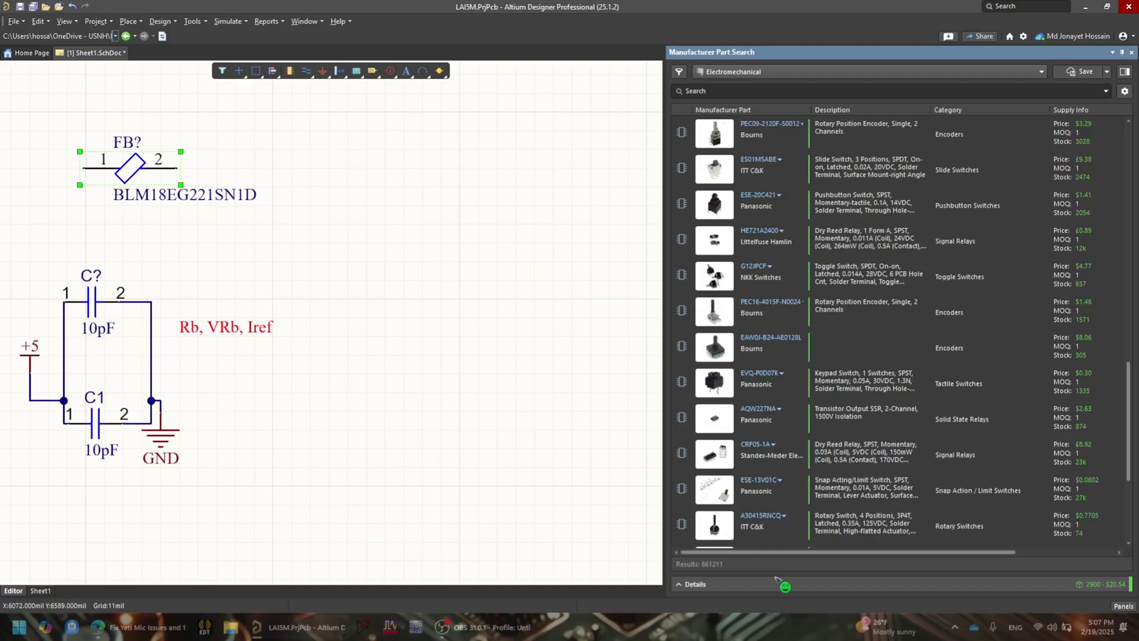
pyautogui.click(703, 585)
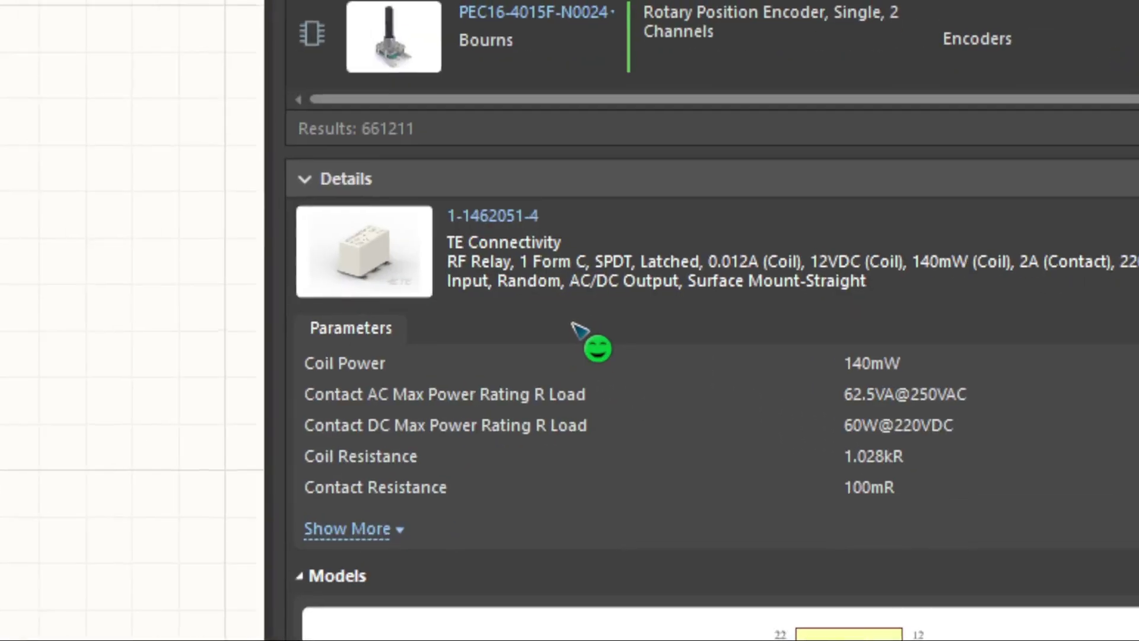
pyautogui.scroll(-4, 682, 415)
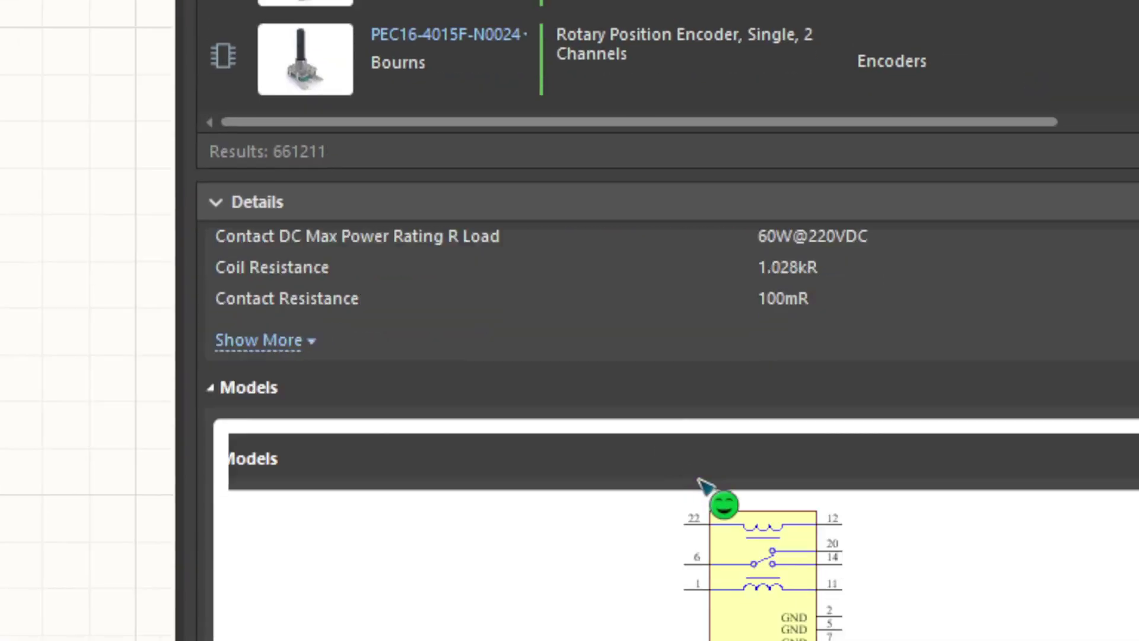
pyautogui.scroll(-4, 752, 493)
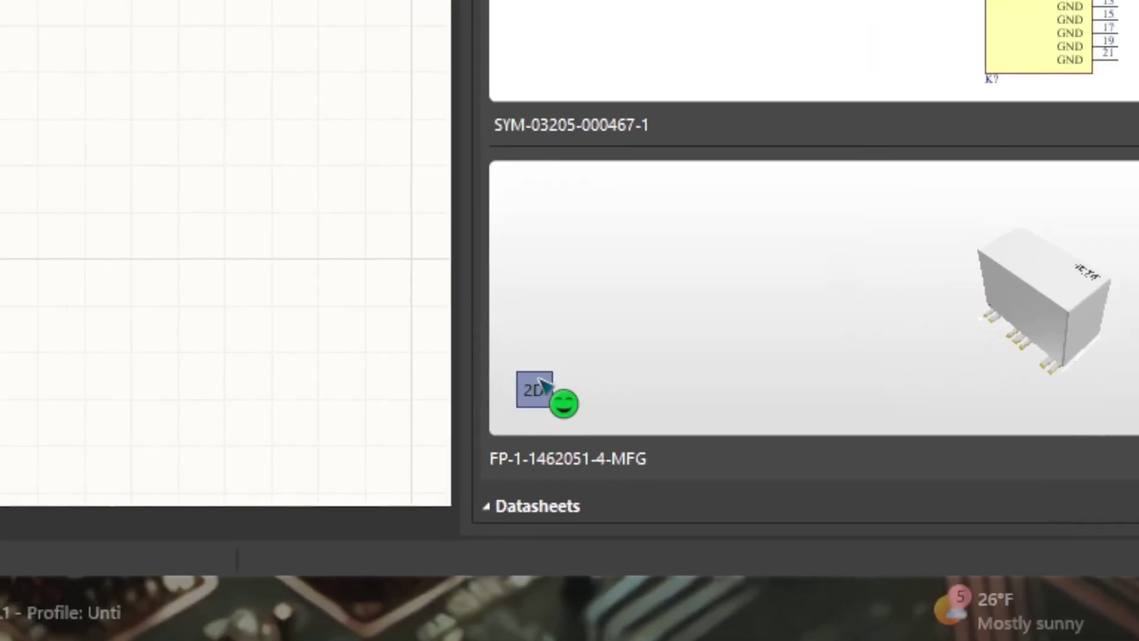
# - View the relay footprint in 2D and show its full parameter list
pyautogui.click(564, 383)
pyautogui.scroll(-2, 1051, 407)
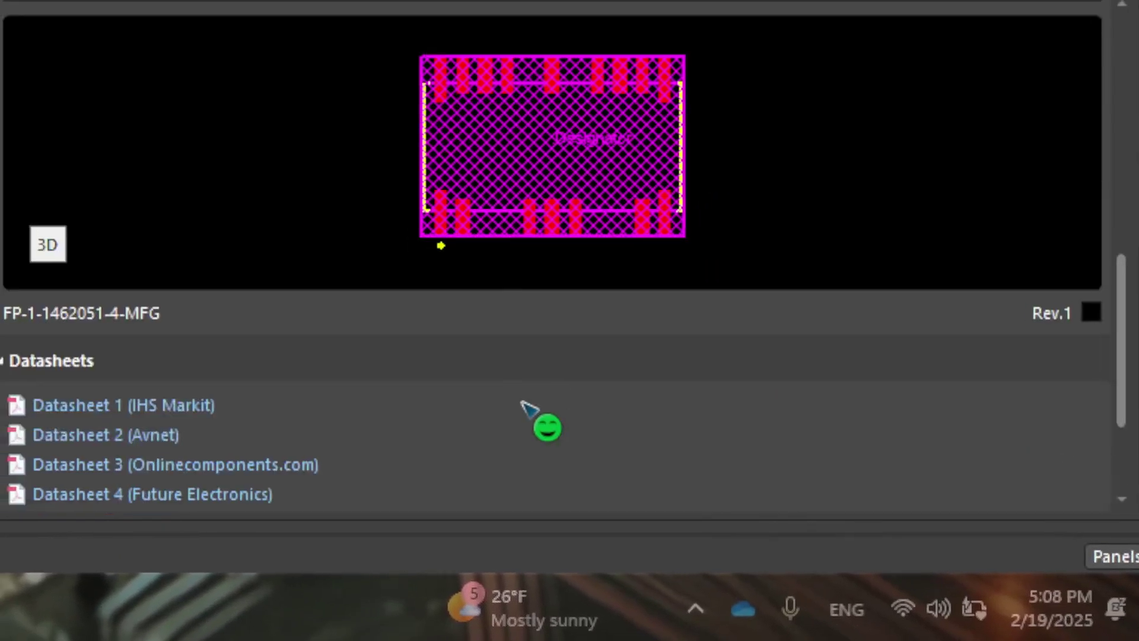
pyautogui.scroll(8, 603, 119)
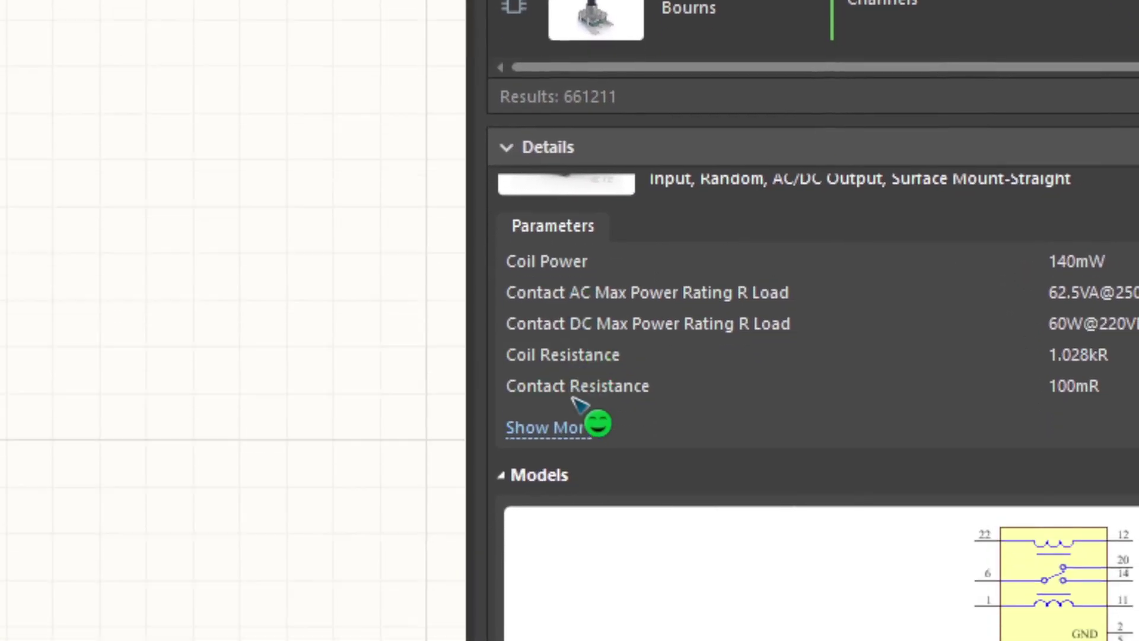
pyautogui.click(578, 427)
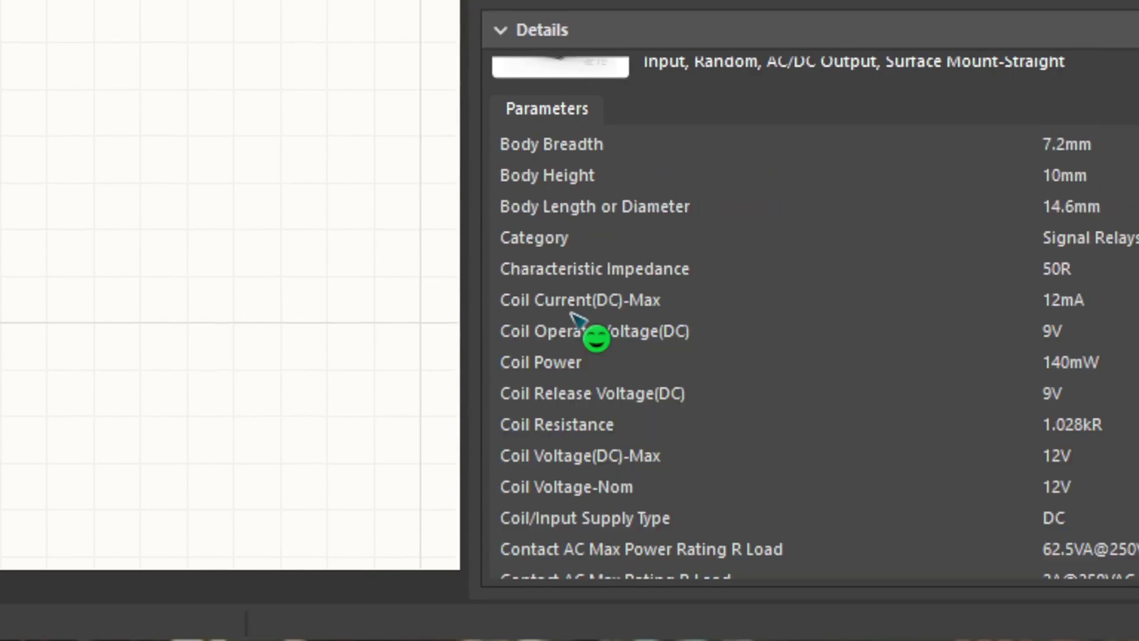
pyautogui.scroll(-12, 1074, 332)
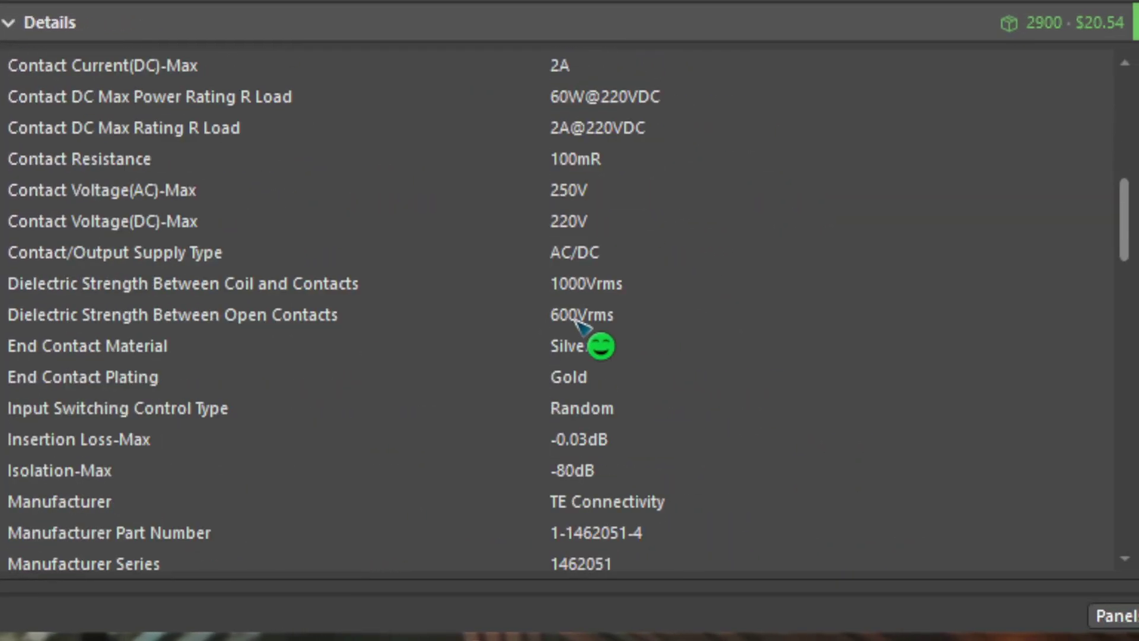
pyautogui.scroll(-6, 580, 320)
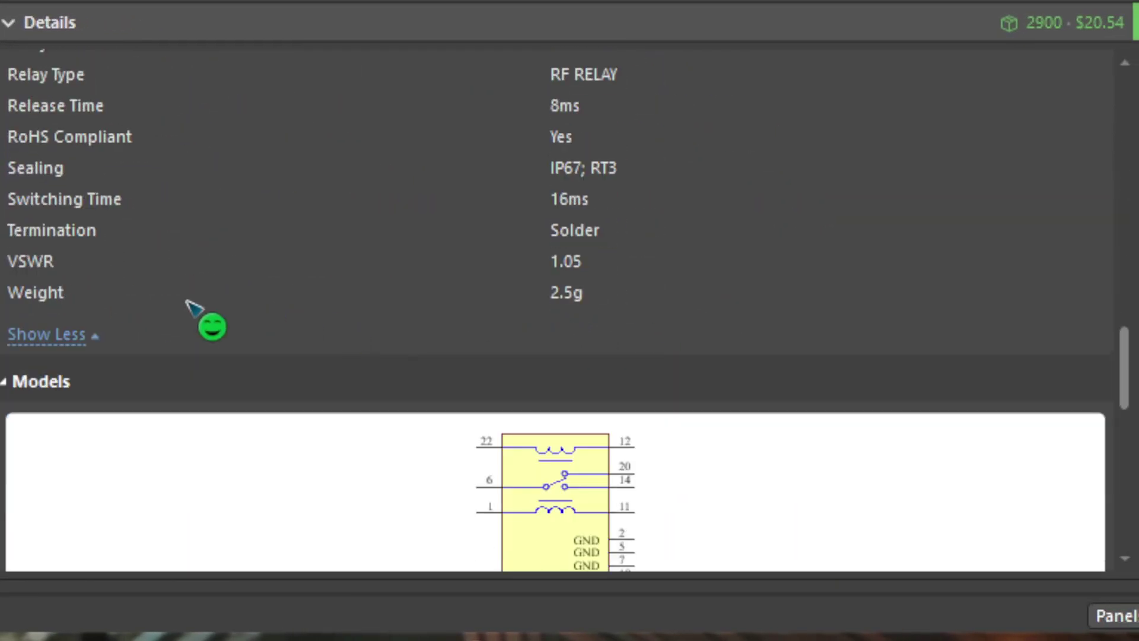
pyautogui.scroll(10, 175, 222)
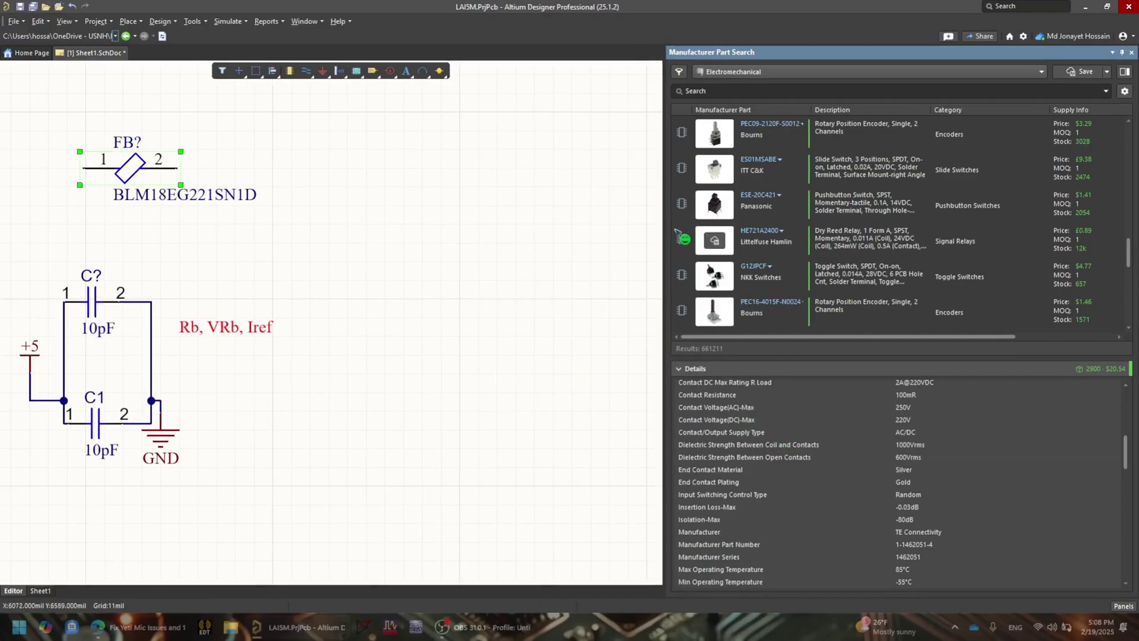
# - Save the 1-1462051-4 relay to My Workspace as a new Relays component
pyautogui.scroll(5, 704, 237)
pyautogui.scroll(3, 700, 225)
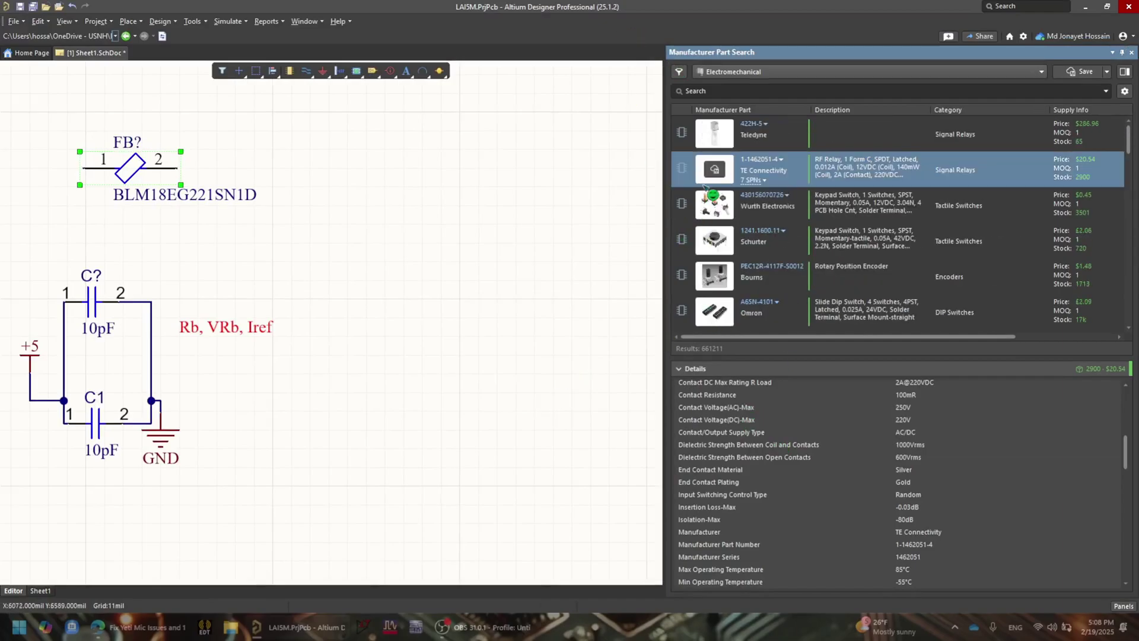
pyautogui.rightClick(714, 169)
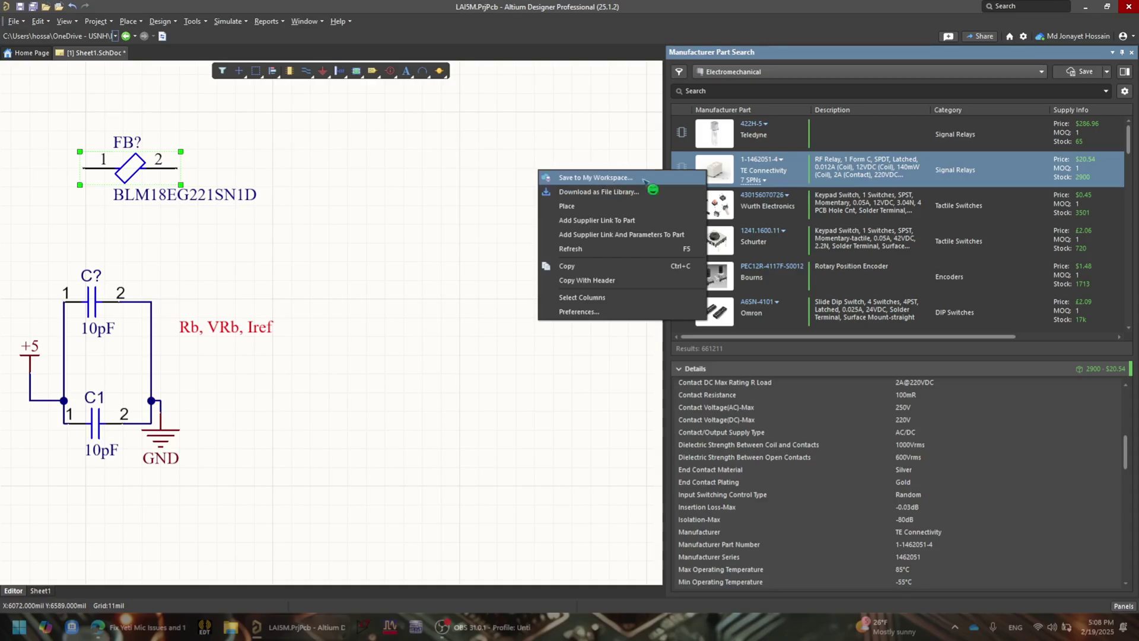
pyautogui.click(722, 174)
pyautogui.click(720, 171)
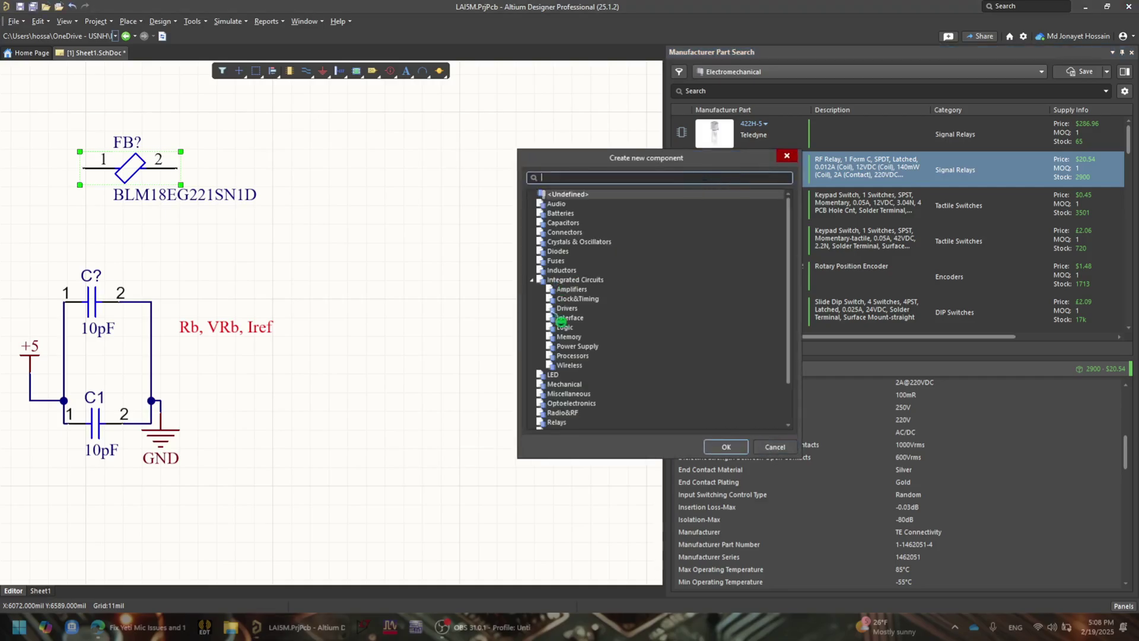
pyautogui.scroll(-2, 596, 356)
pyautogui.click(568, 375)
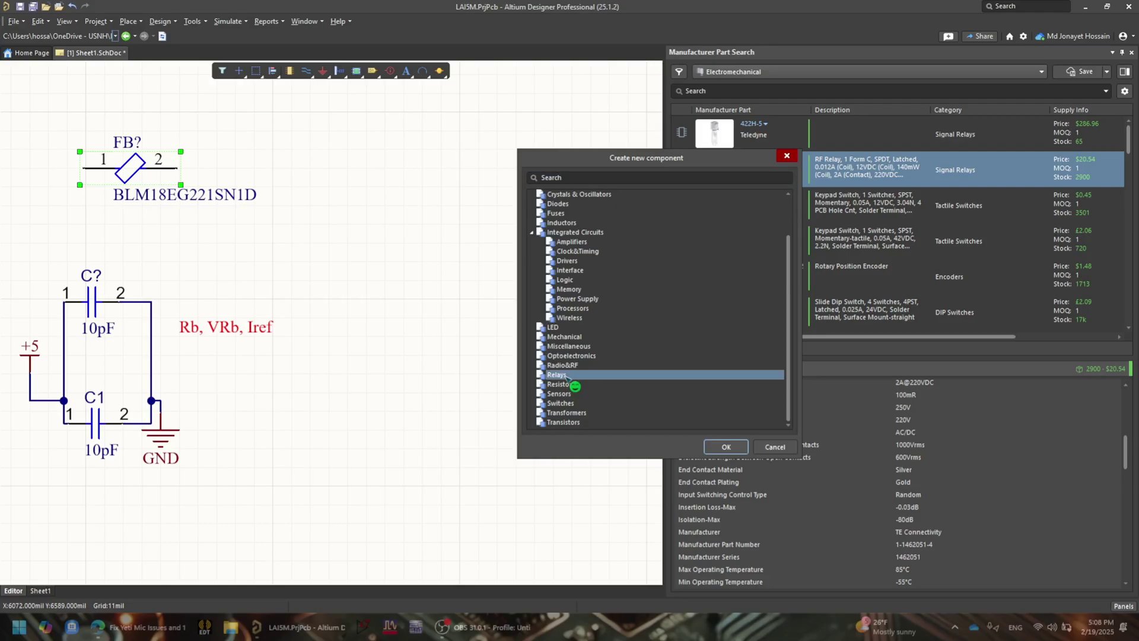
pyautogui.click(739, 446)
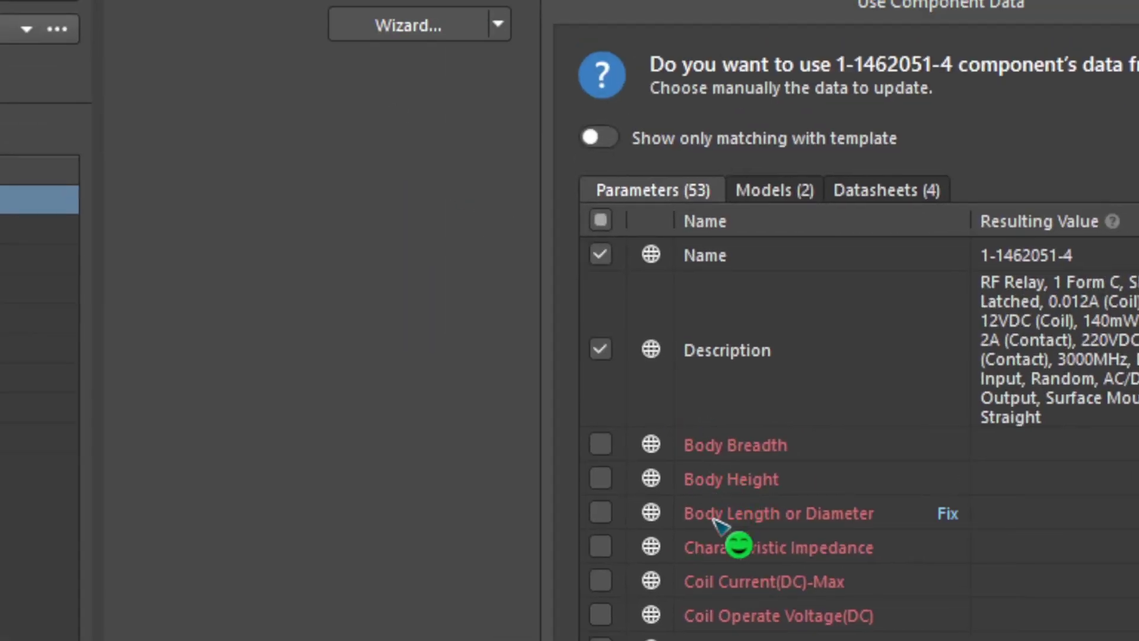
# - Review the Models and Datasheets tabs, then accept all 53 parameters, 2 models and 4 datasheets
pyautogui.scroll(-5, 576, 350)
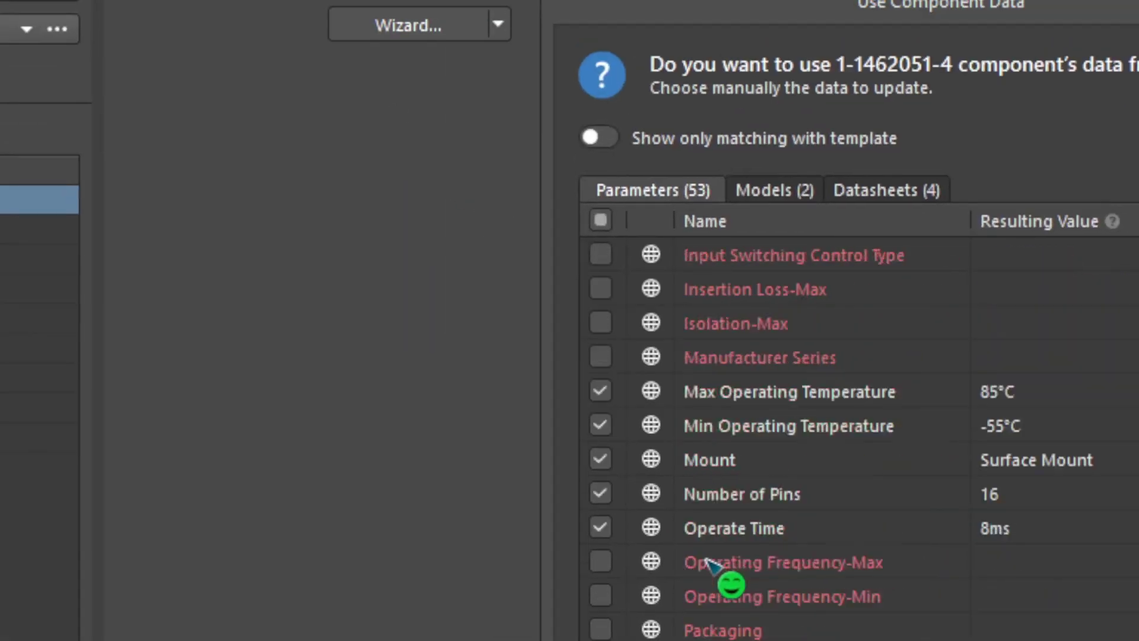
pyautogui.scroll(5, 709, 564)
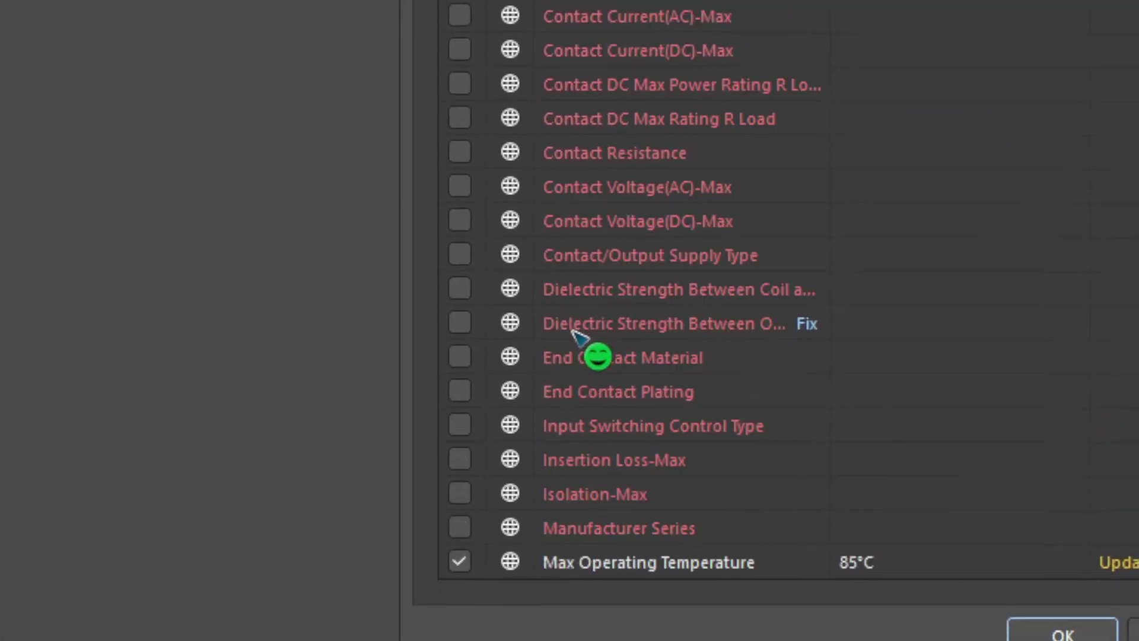
pyautogui.scroll(6, 574, 333)
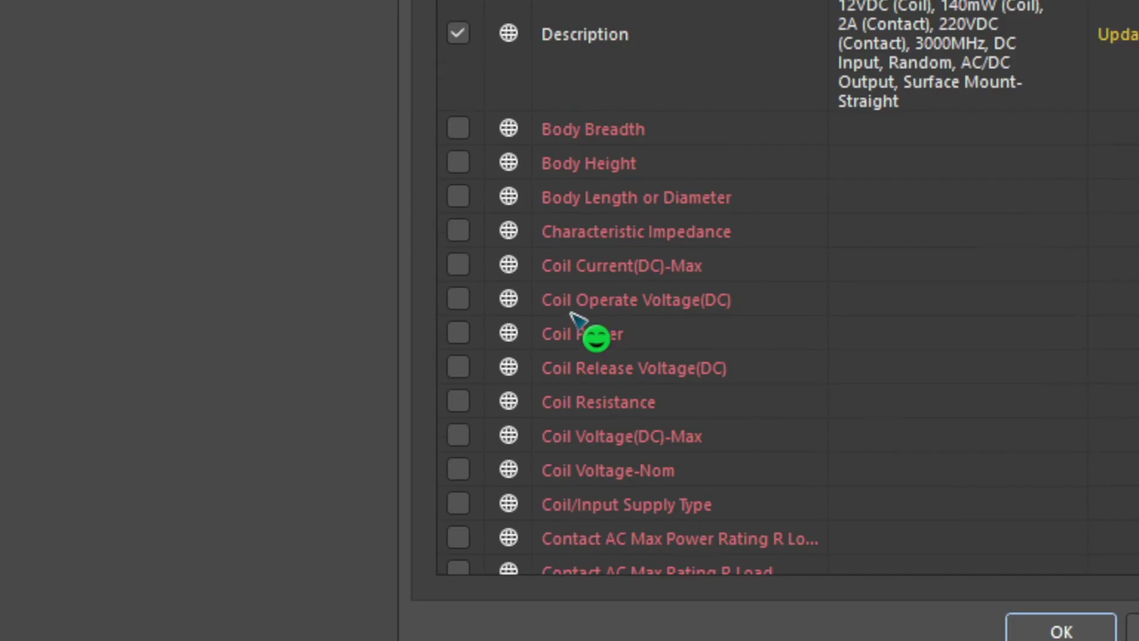
pyautogui.scroll(-7, 555, 248)
pyautogui.scroll(-5, 555, 248)
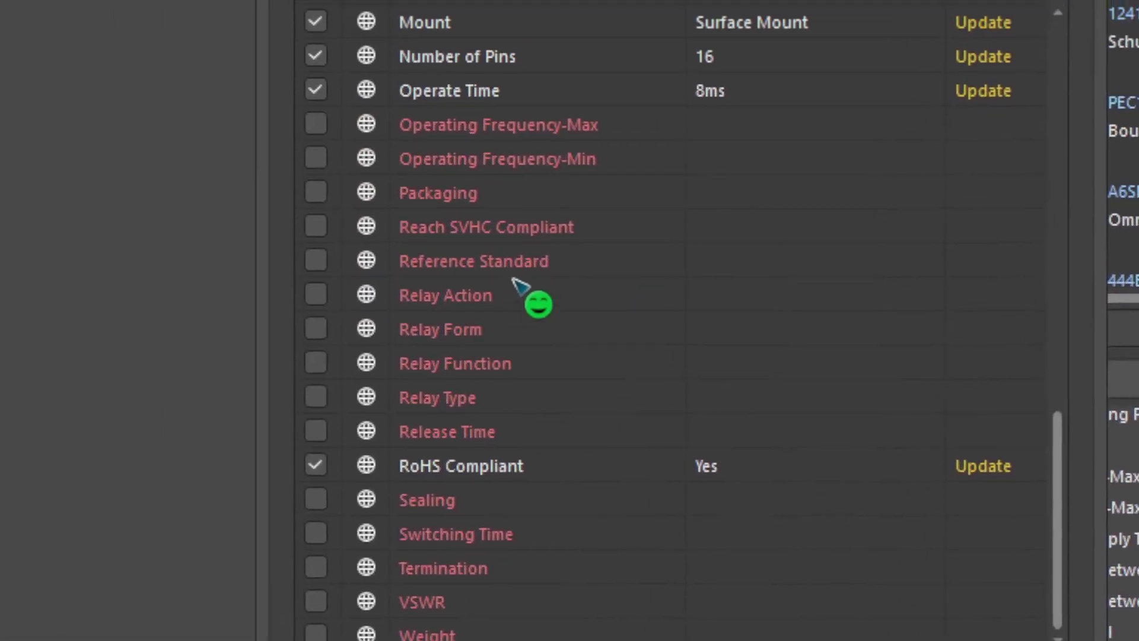
pyautogui.scroll(10, 571, 335)
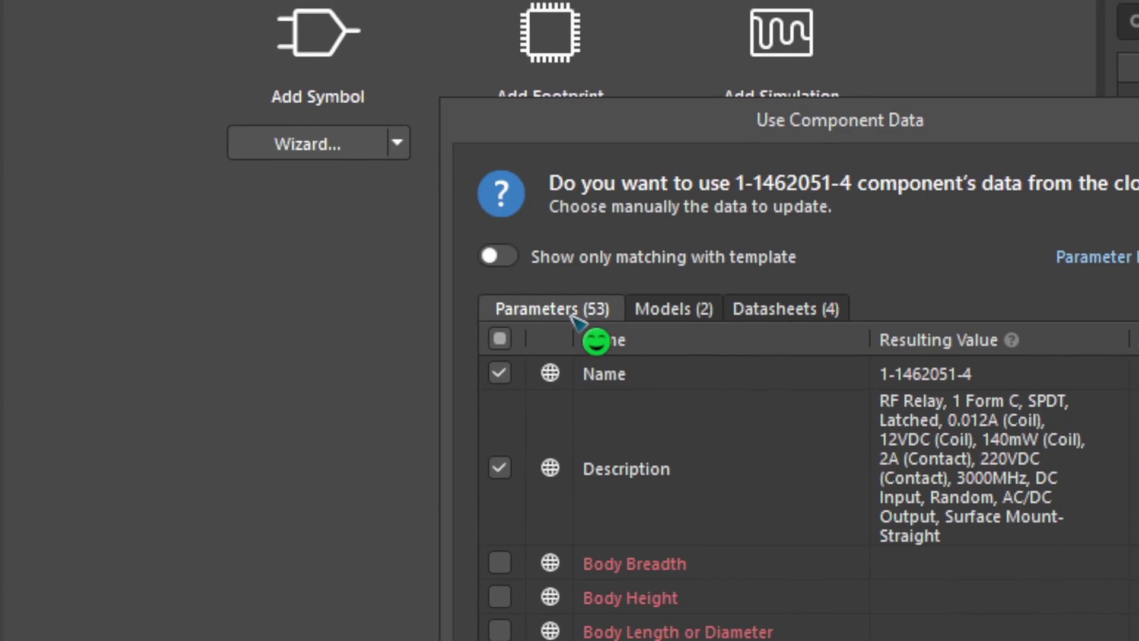
pyautogui.click(673, 305)
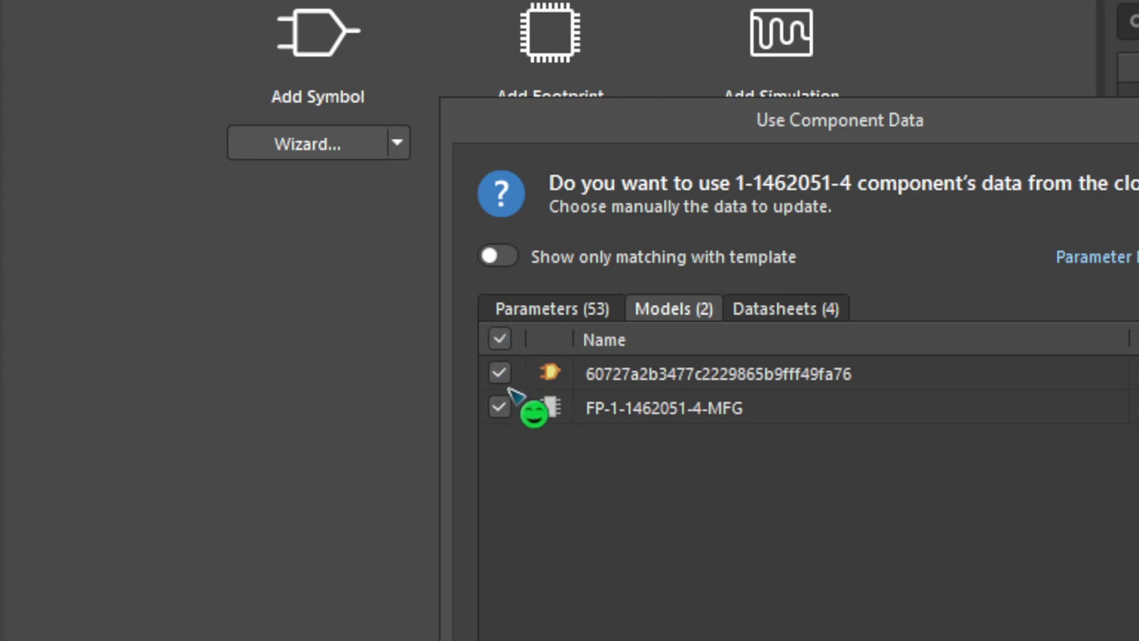
pyautogui.click(742, 309)
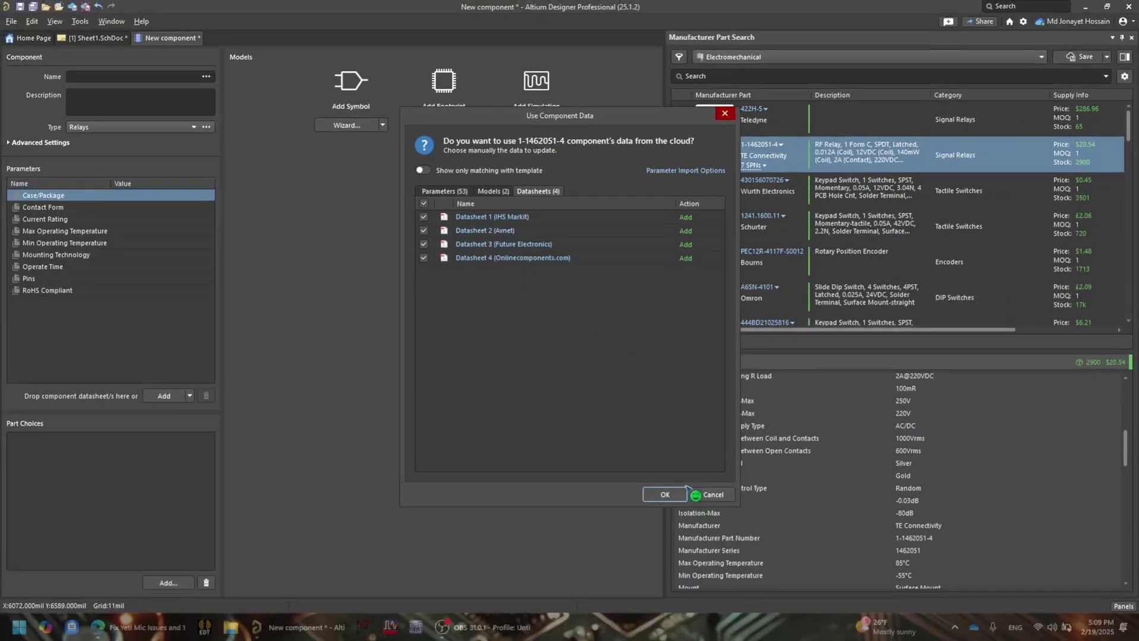
pyautogui.click(677, 493)
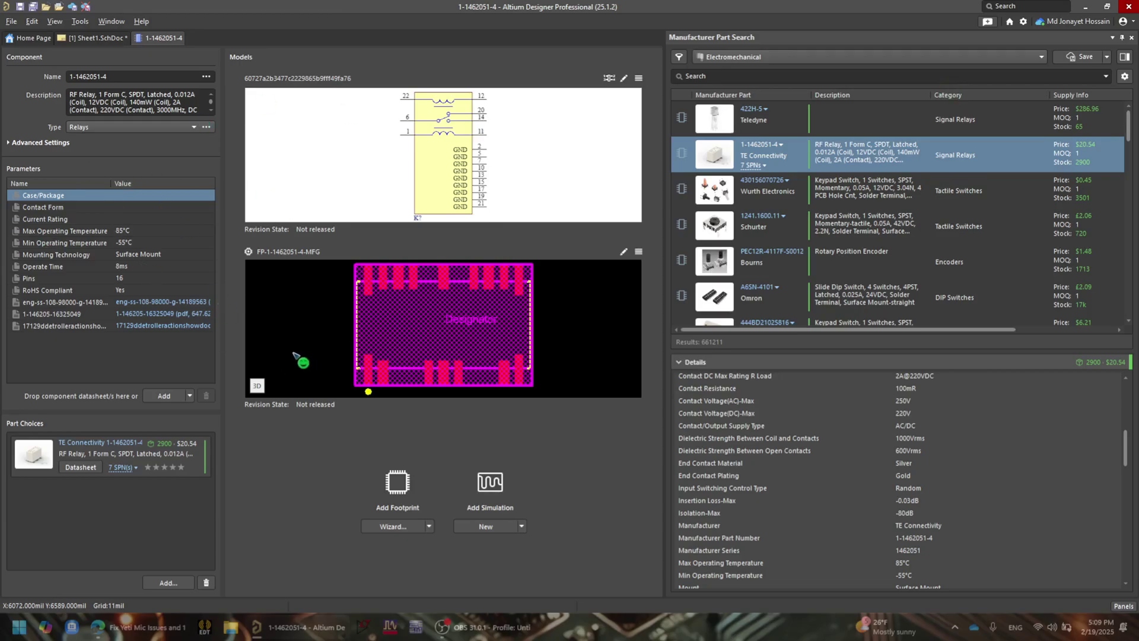
pyautogui.click(257, 386)
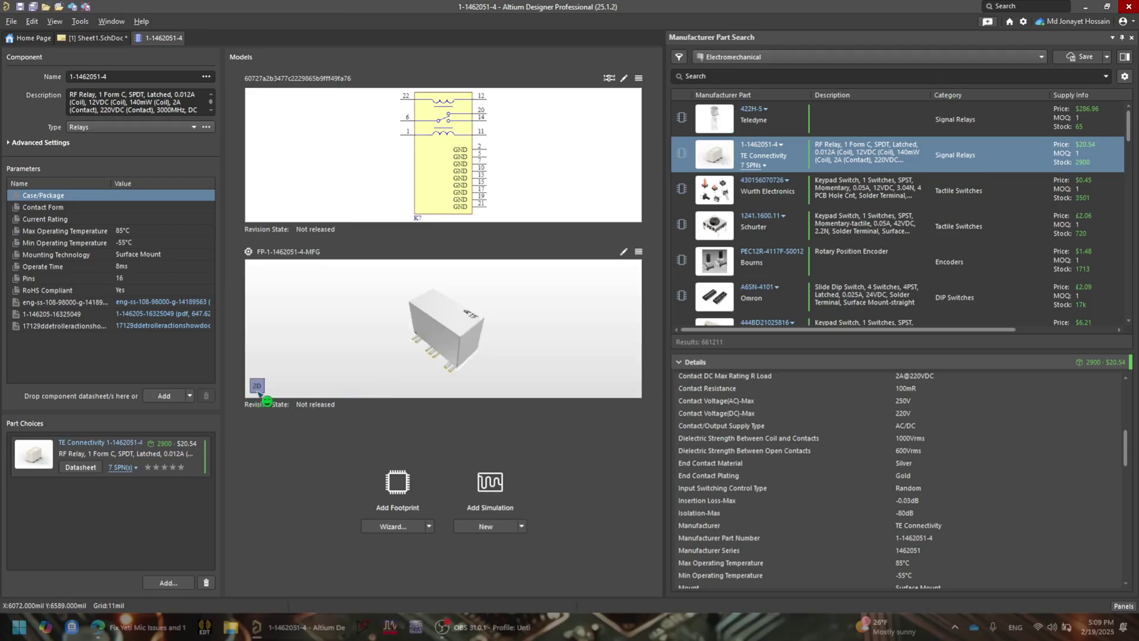
pyautogui.click(257, 386)
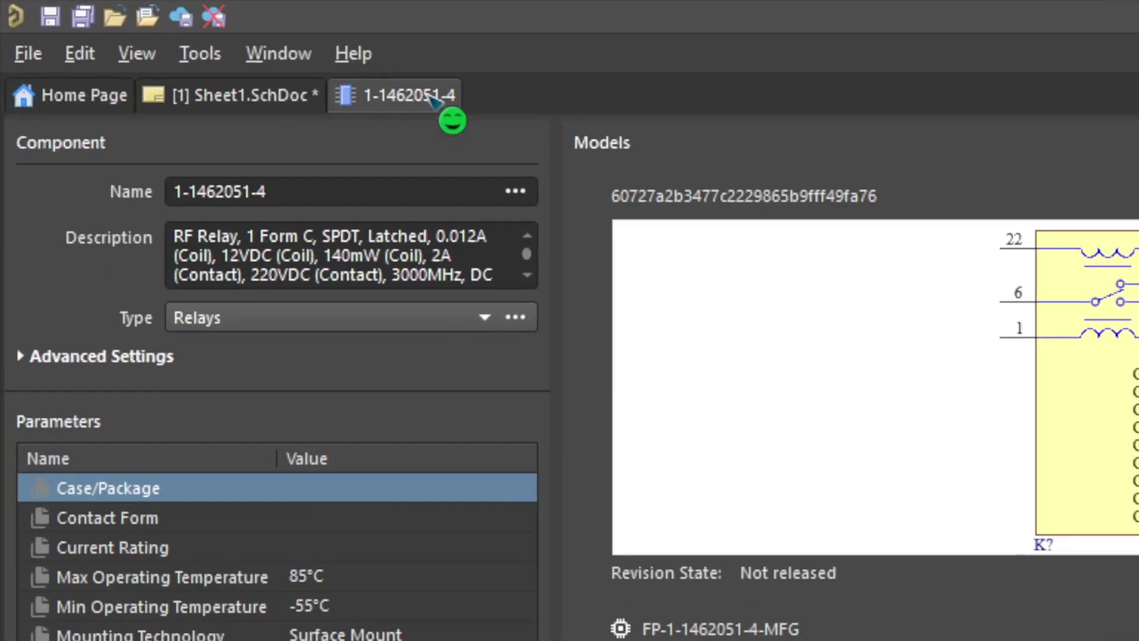
# - Close the 1-1462051-4 tab, save it, and release despite the validation error
pyautogui.rightClick(176, 37)
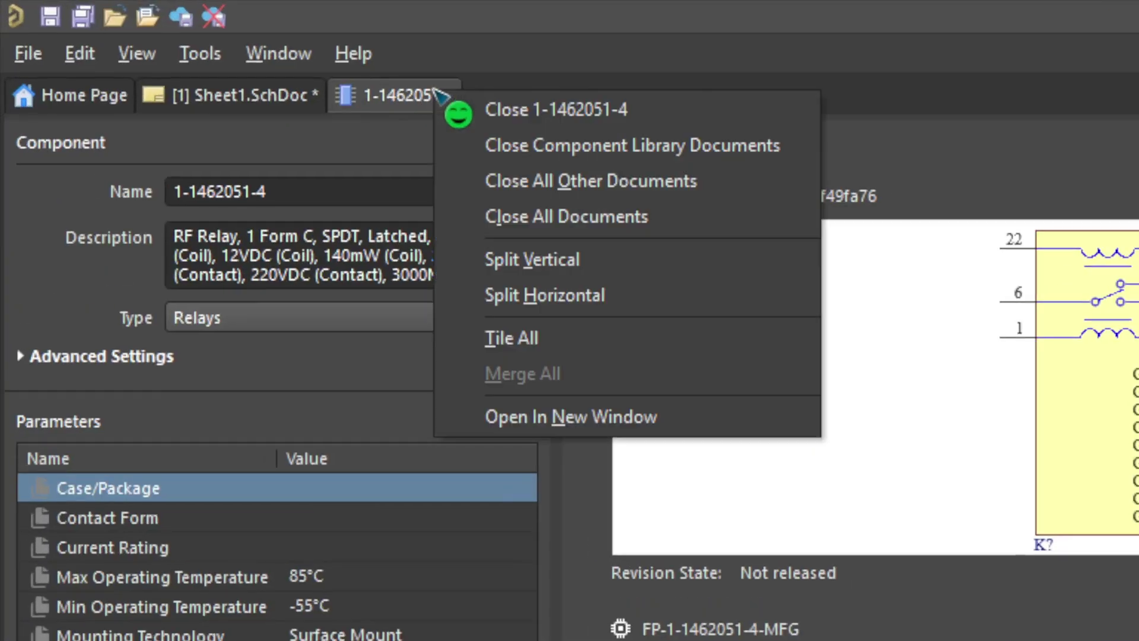
pyautogui.click(490, 109)
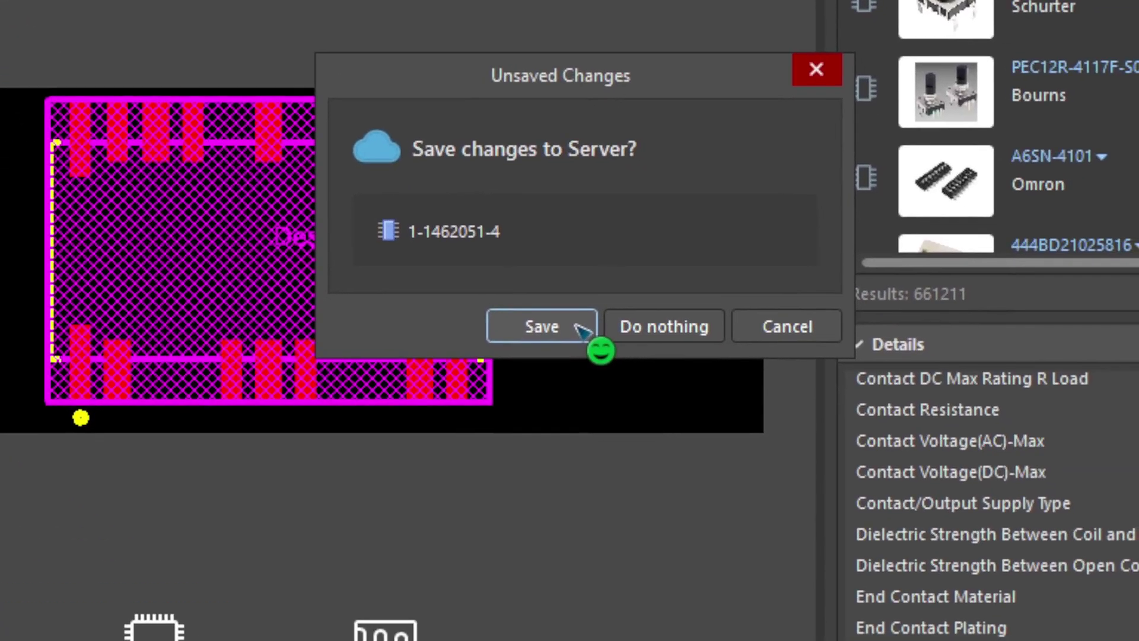
pyautogui.click(580, 328)
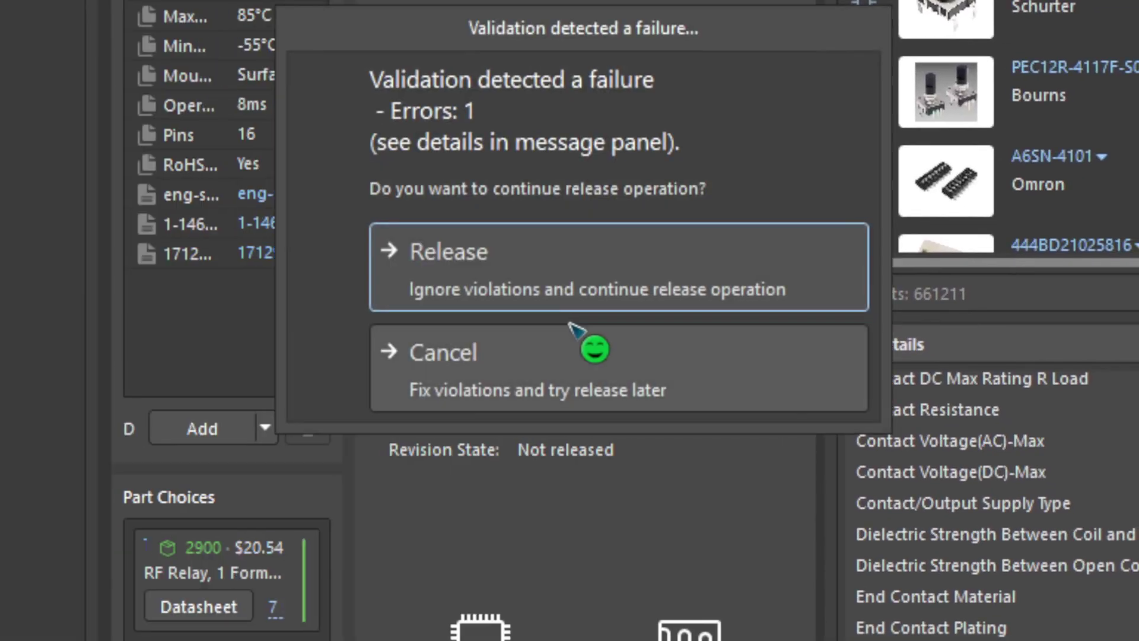
pyautogui.click(490, 253)
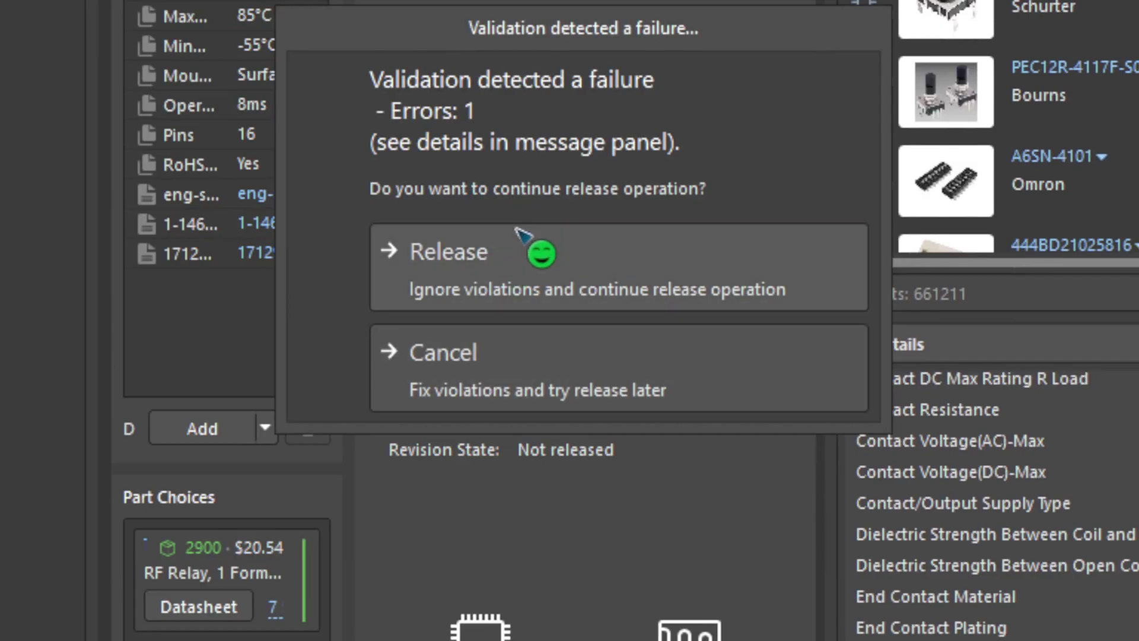
pyautogui.click(516, 230)
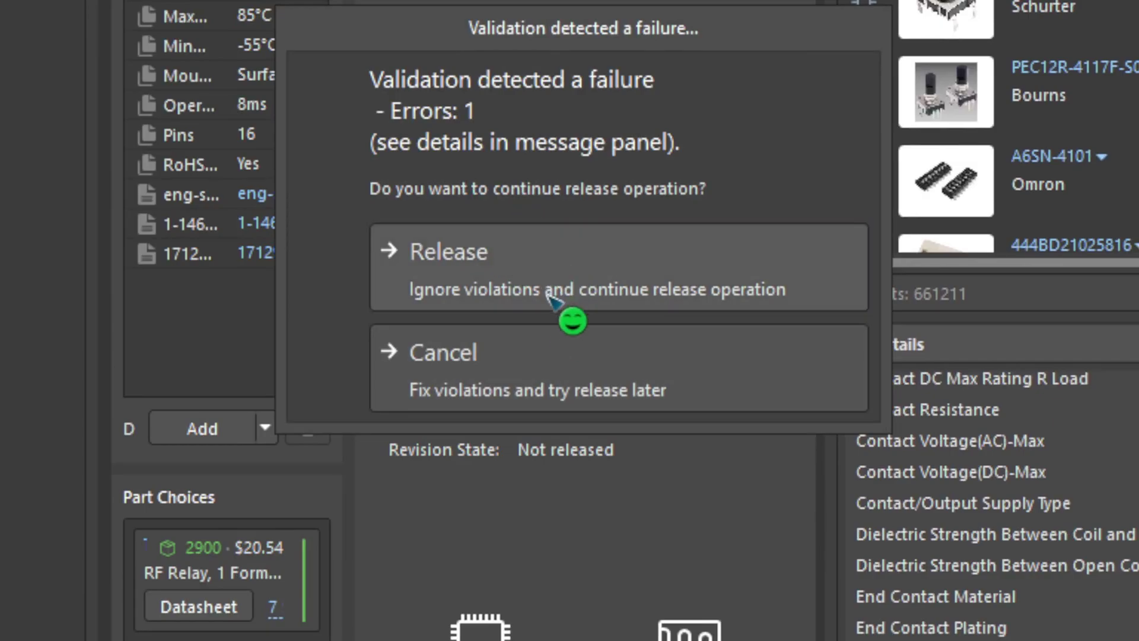
pyautogui.click(549, 300)
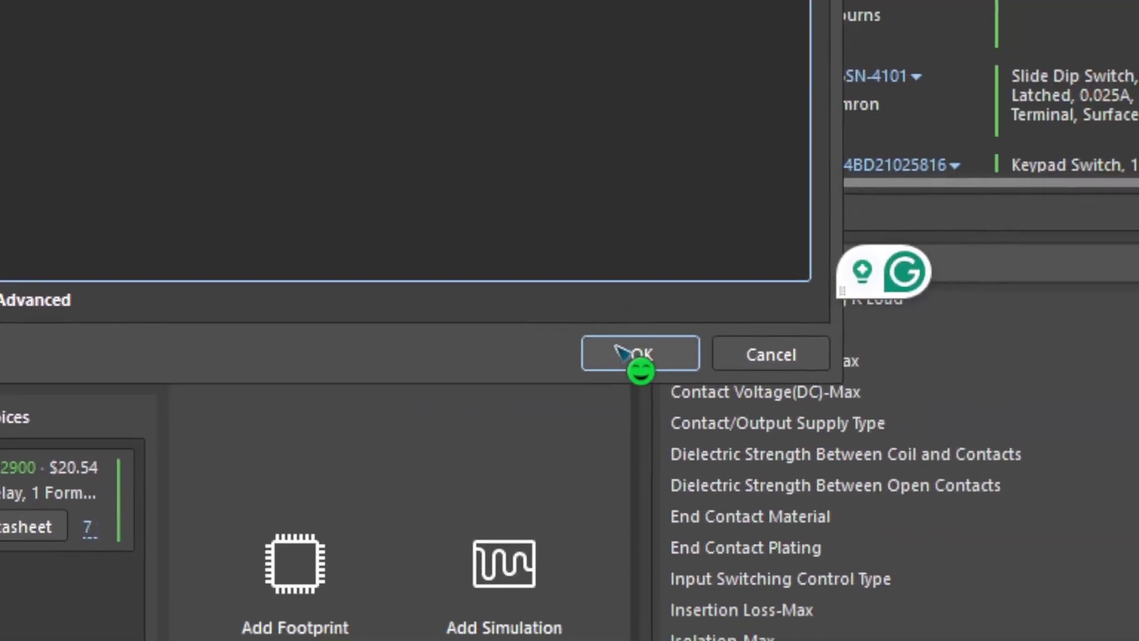
pyautogui.click(620, 356)
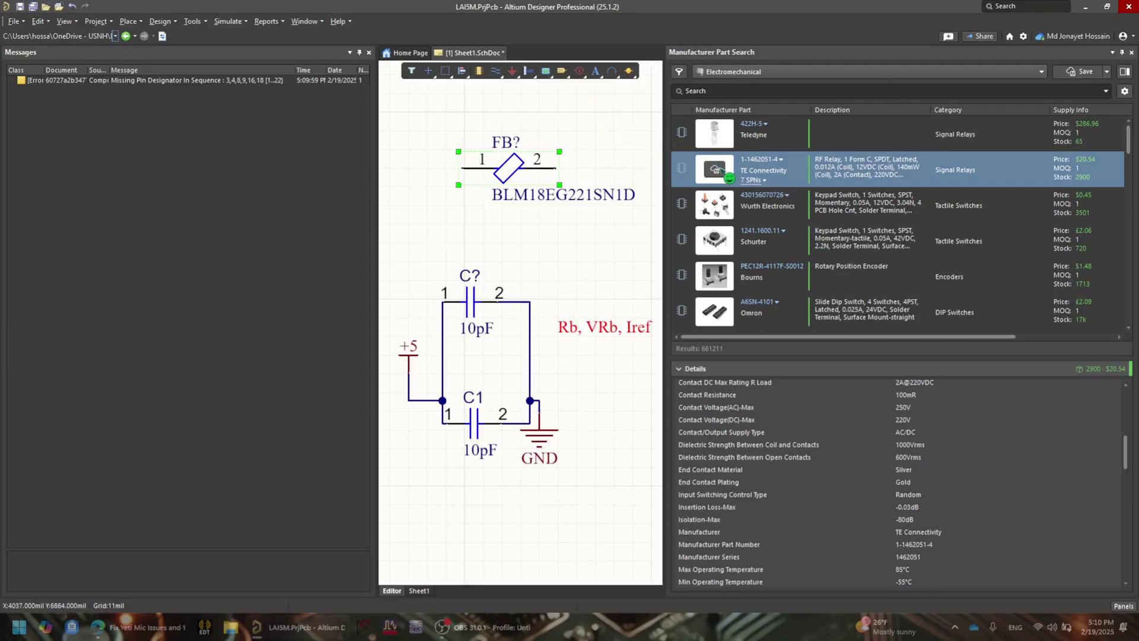
# - Place the 1-1462051-4 relay (K?) below the existing capacitors on Sheet1 and close Messages
pyautogui.rightClick(731, 171)
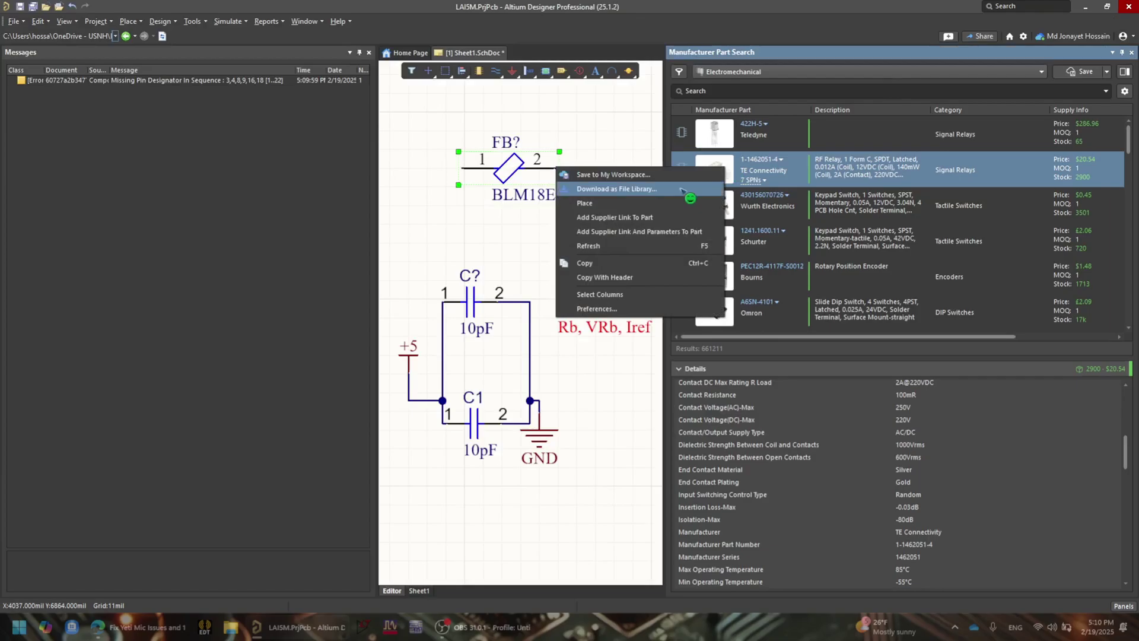
pyautogui.click(599, 203)
pyautogui.keyDown('ctrl'); pyautogui.scroll(-6, 600, 215); pyautogui.keyUp('ctrl')
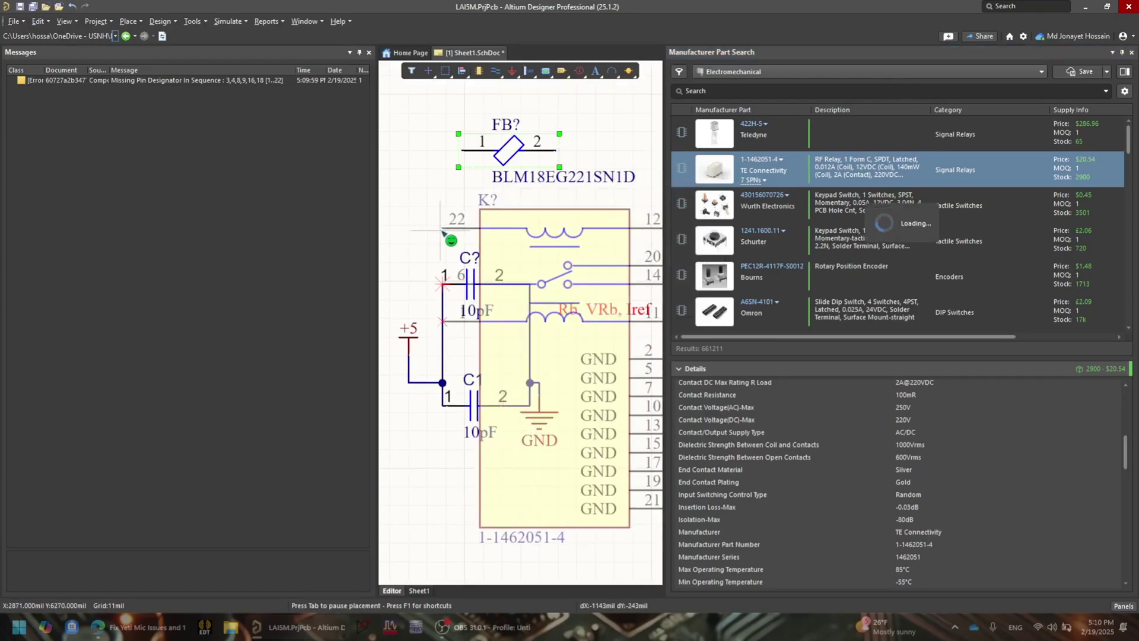
pyautogui.keyDown('ctrl'); pyautogui.scroll(-1, 446, 236); pyautogui.keyUp('ctrl')
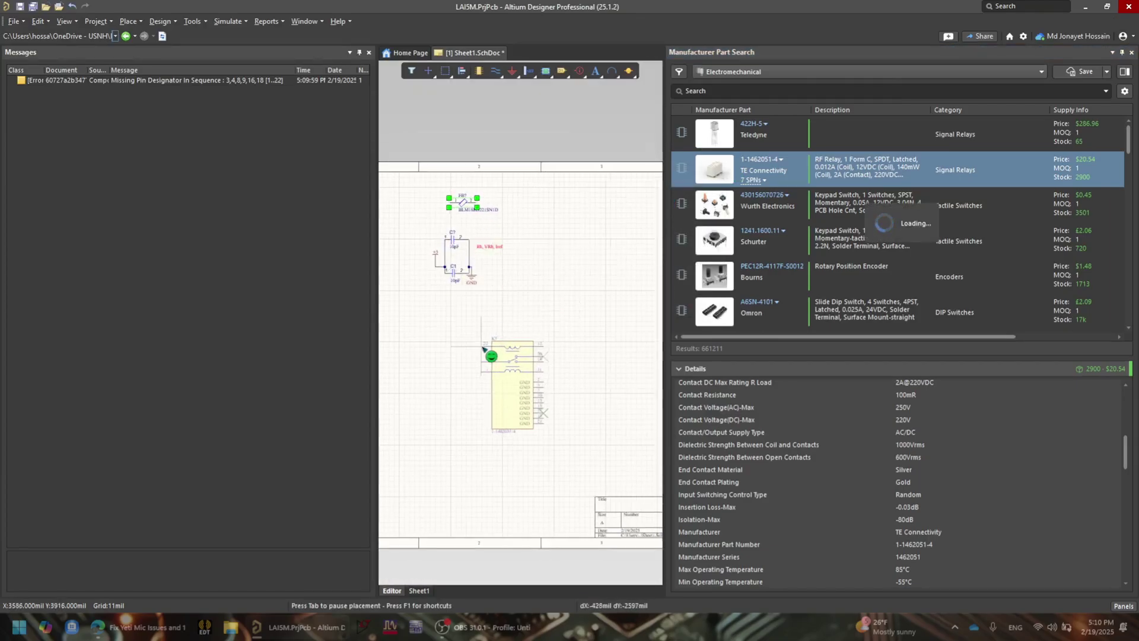
pyautogui.click(532, 356)
pyautogui.keyDown('ctrl'); pyautogui.scroll(4, 541, 367); pyautogui.keyUp('ctrl')
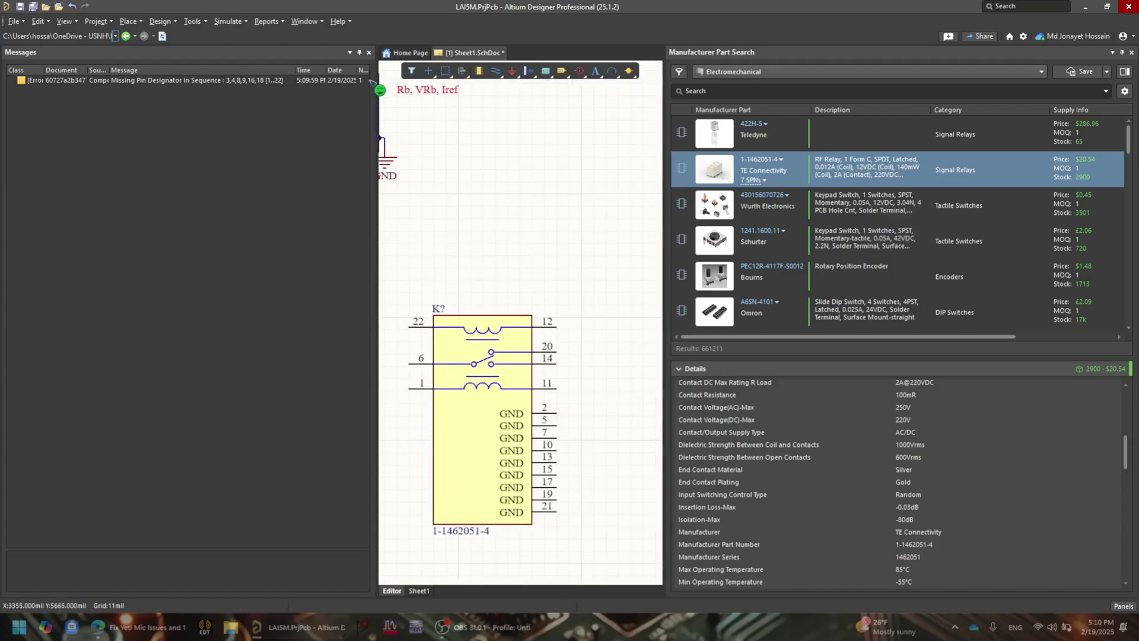
pyautogui.click(369, 52)
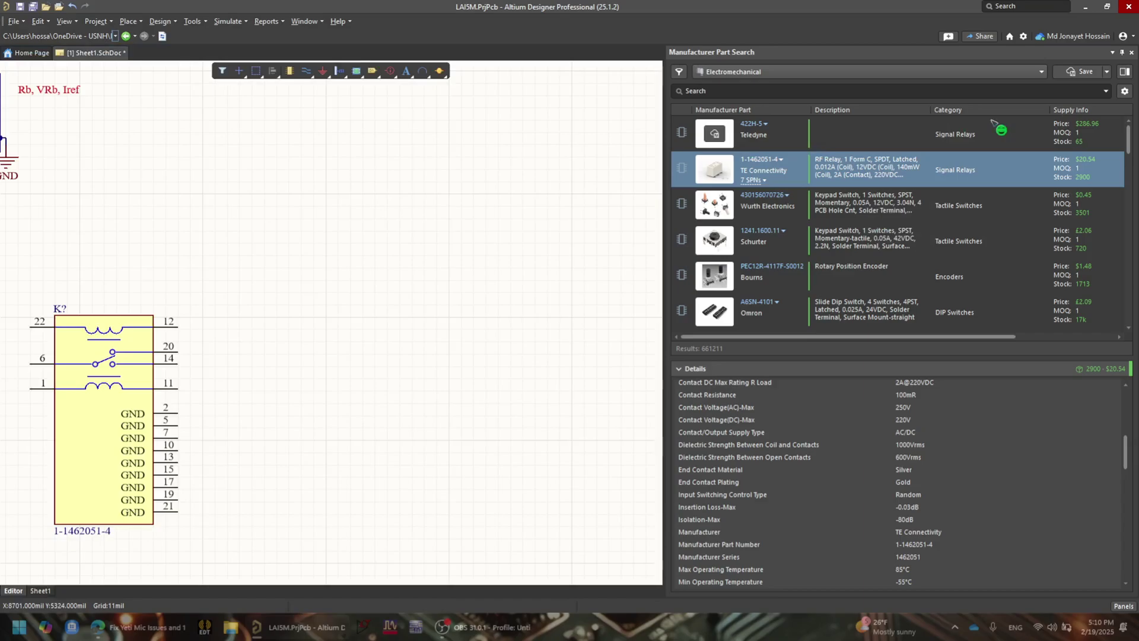
# - Close Manufacturer Part Search and filter the Components panel to the Relays category
pyautogui.click(1132, 53)
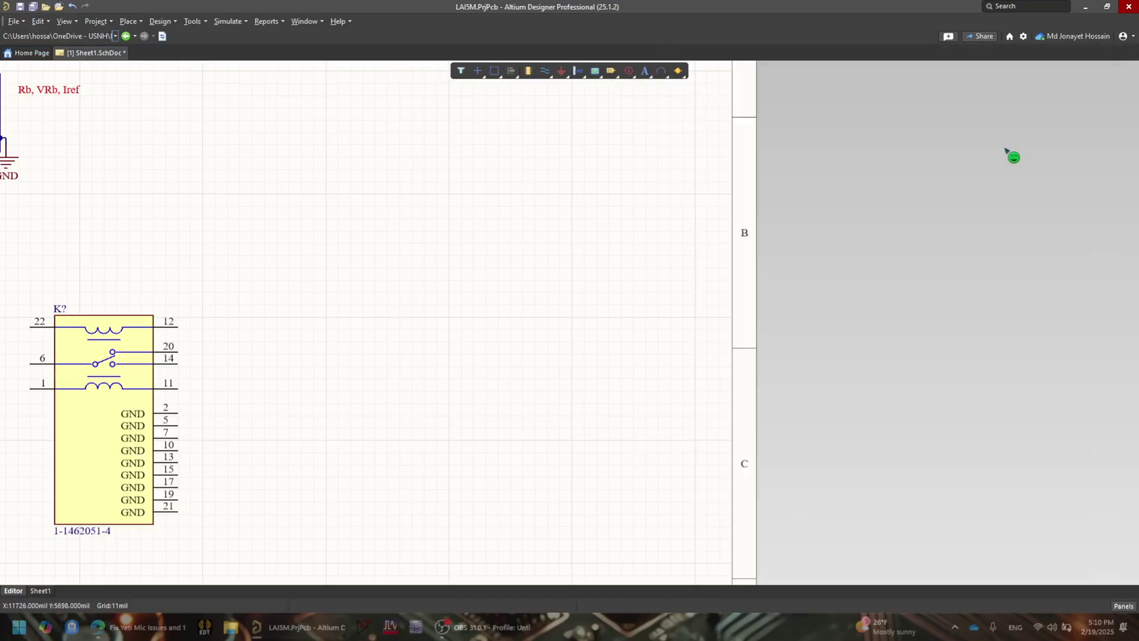
pyautogui.moveTo(385, 379); pyautogui.dragTo(422, 313, button='right')
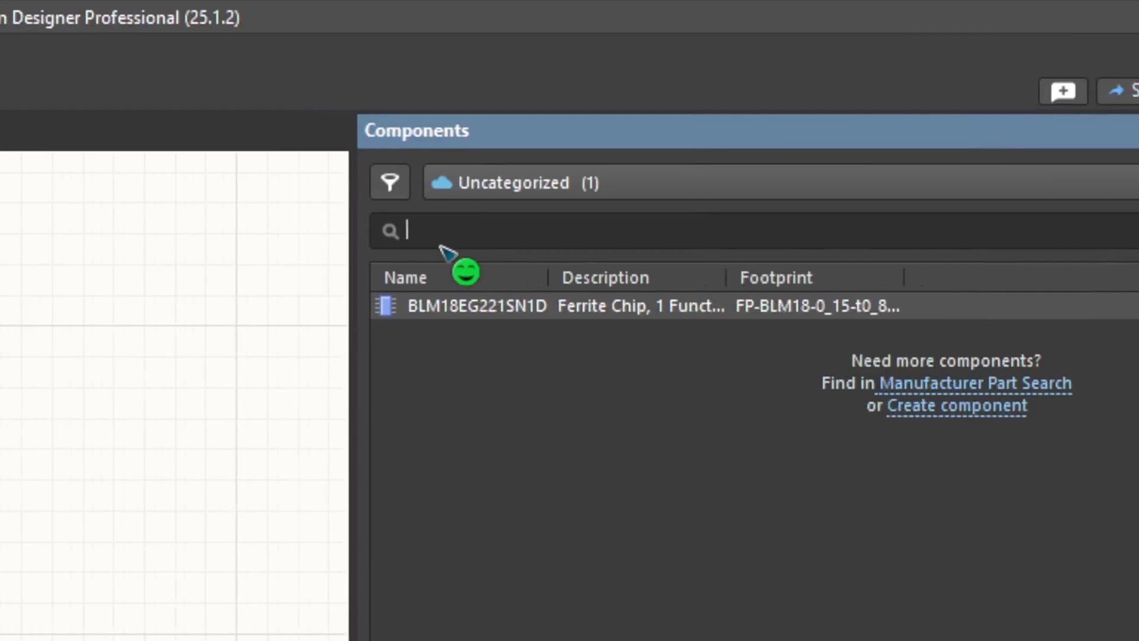
pyautogui.click(234, 181)
pyautogui.scroll(1, 254, 240)
pyautogui.scroll(-2, 641, 532)
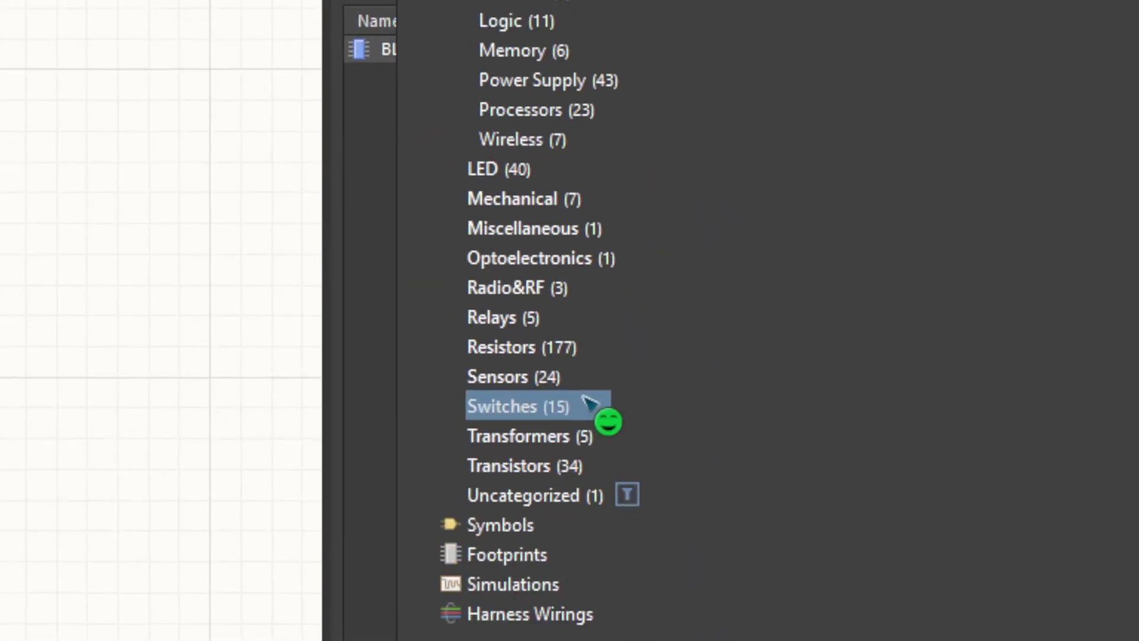
pyautogui.click(567, 313)
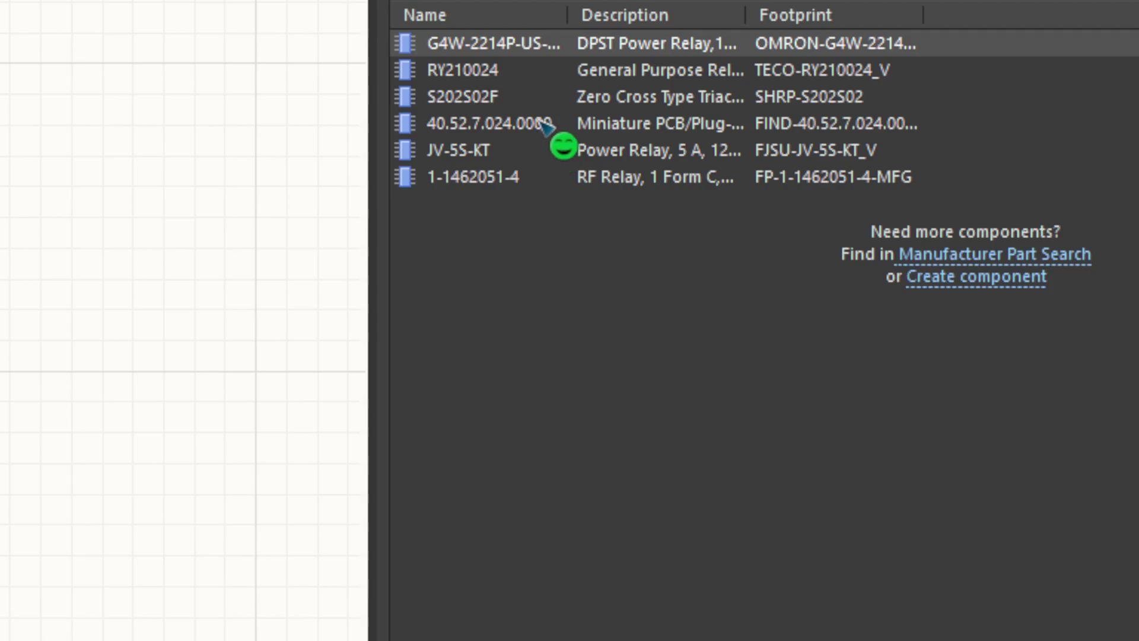
# - Drag 1-1462051-4 from the Relays list onto the schematic and pick up another copy
pyautogui.click(497, 185)
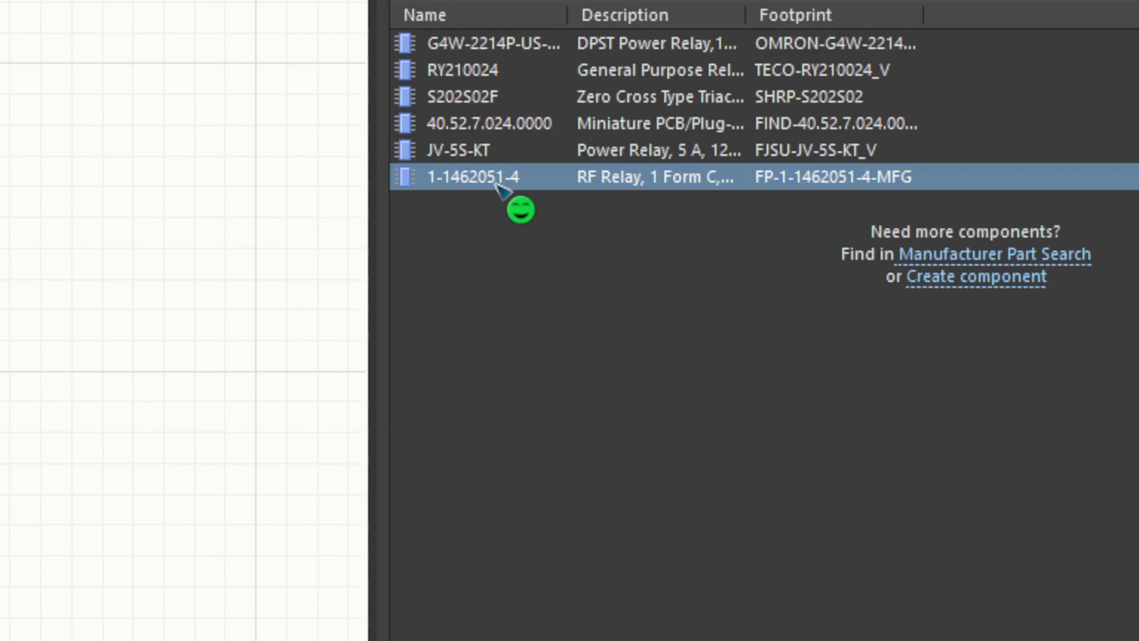
pyautogui.moveTo(674, 188); pyautogui.dragTo(0, 374)
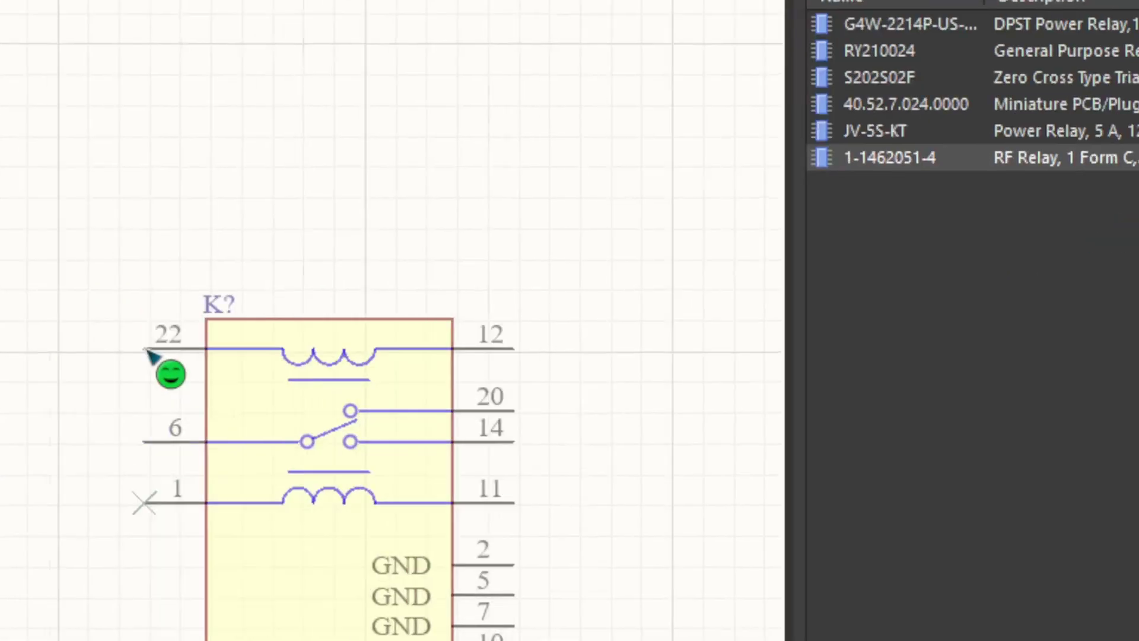
pyautogui.click(148, 355)
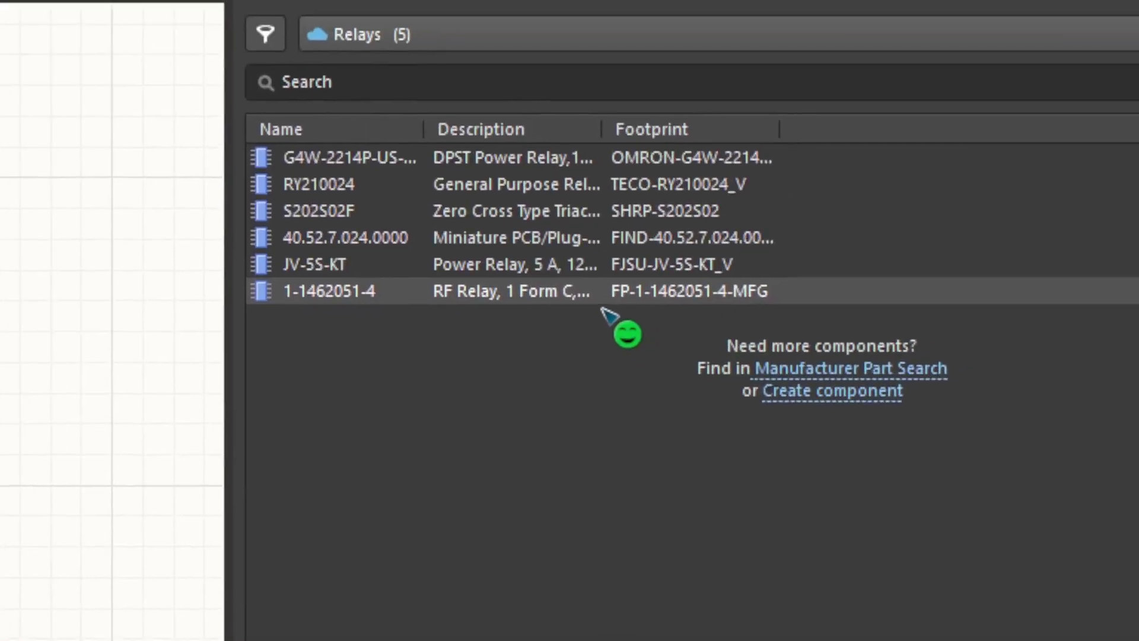
pyautogui.click(585, 292)
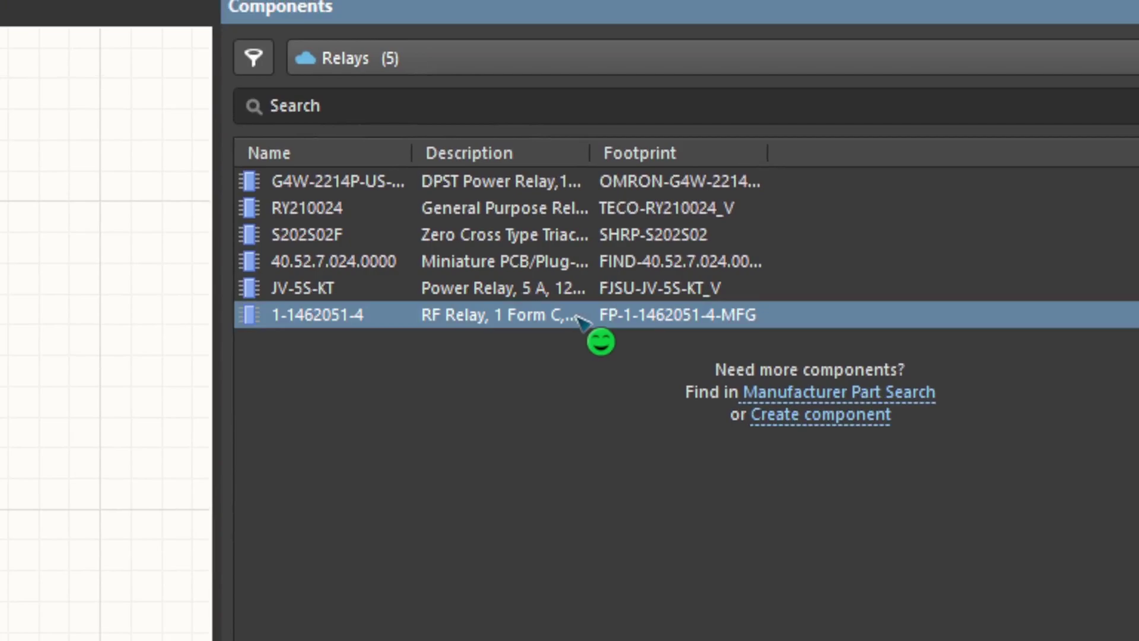
pyautogui.moveTo(579, 320); pyautogui.dragTo(549, 309)
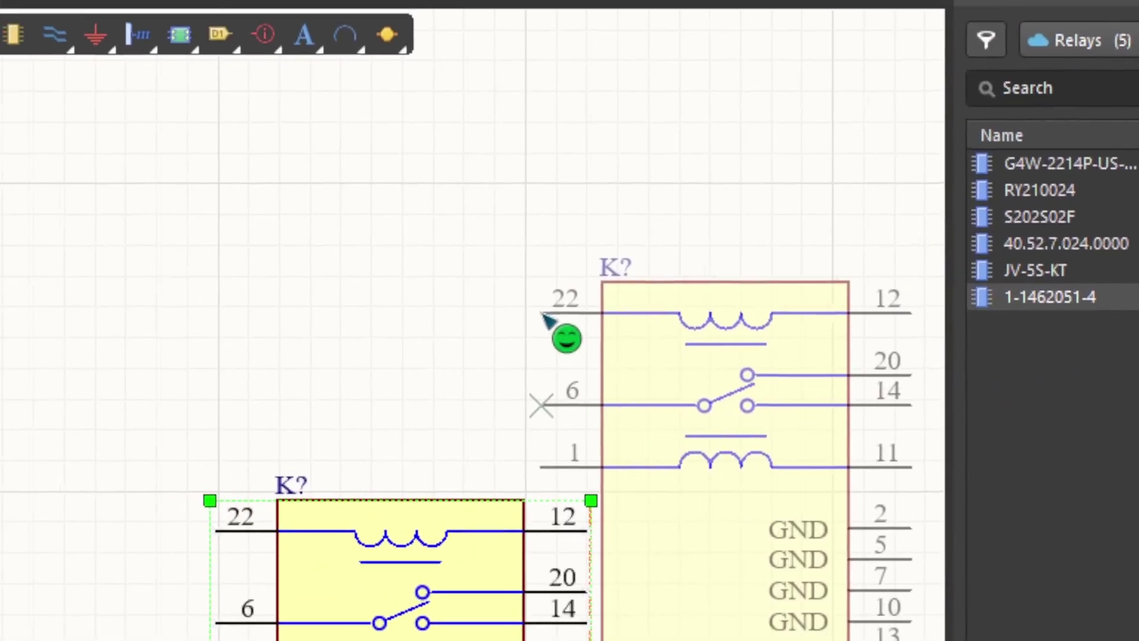
# - Drop the third relay, select it, and show its FP-1-1462051-4-MFG footprint in Properties
pyautogui.rightClick(550, 310)
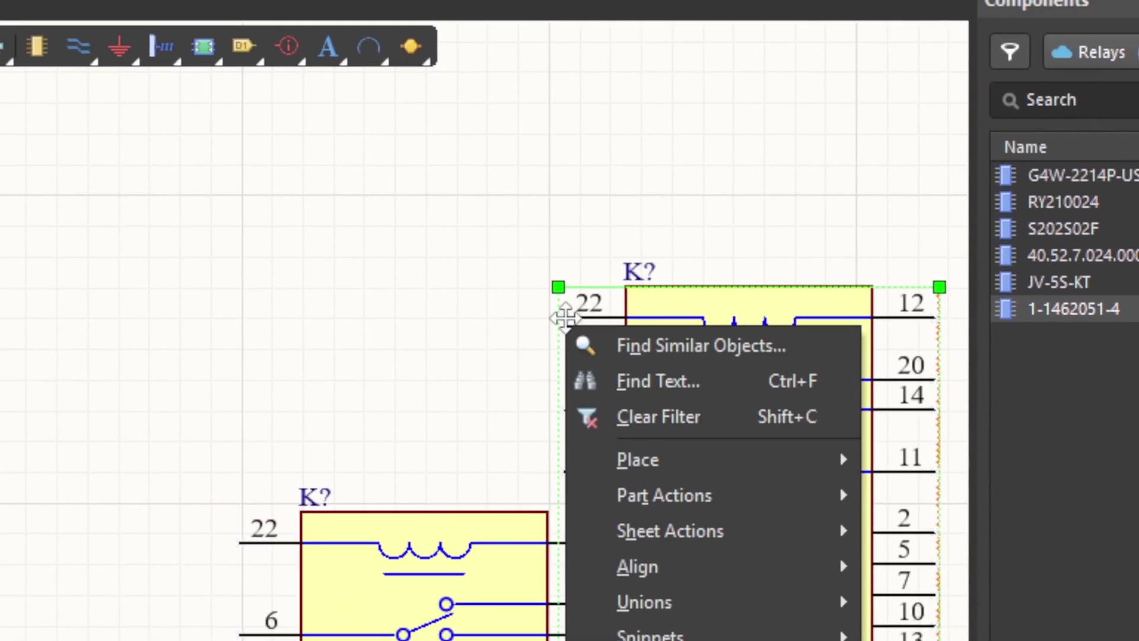
pyautogui.click(519, 219)
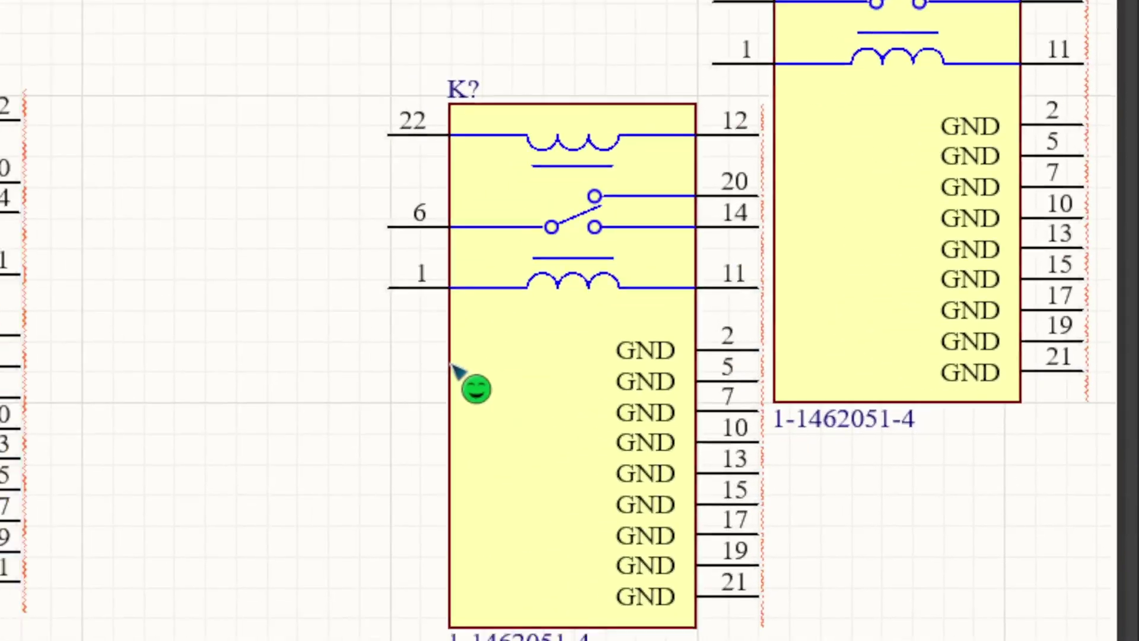
pyautogui.click(510, 369)
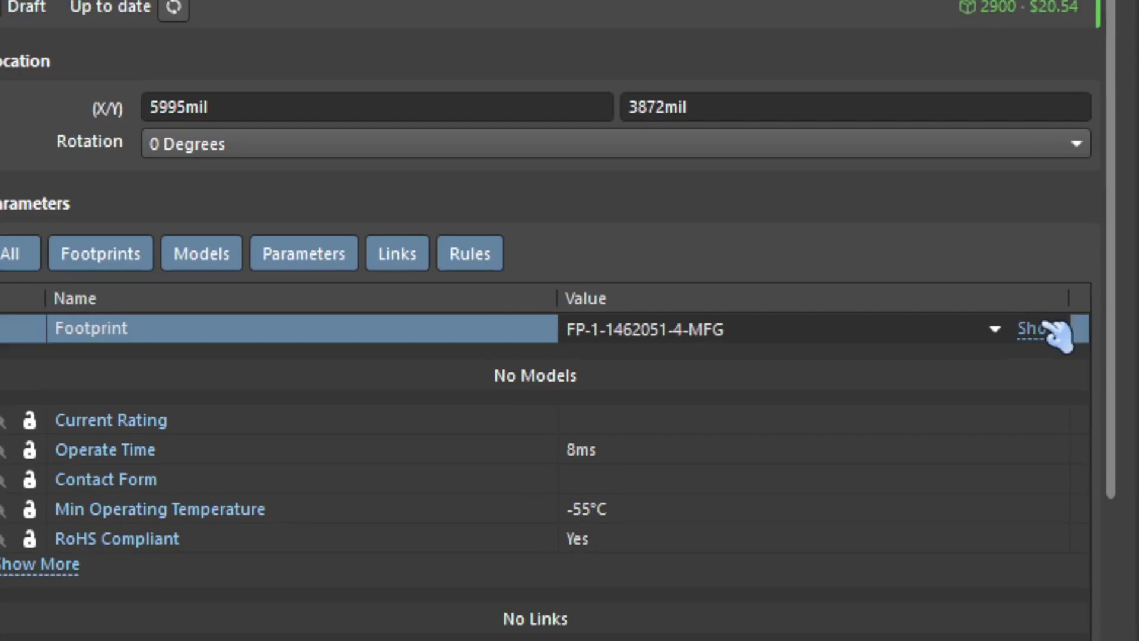
pyautogui.click(1101, 410)
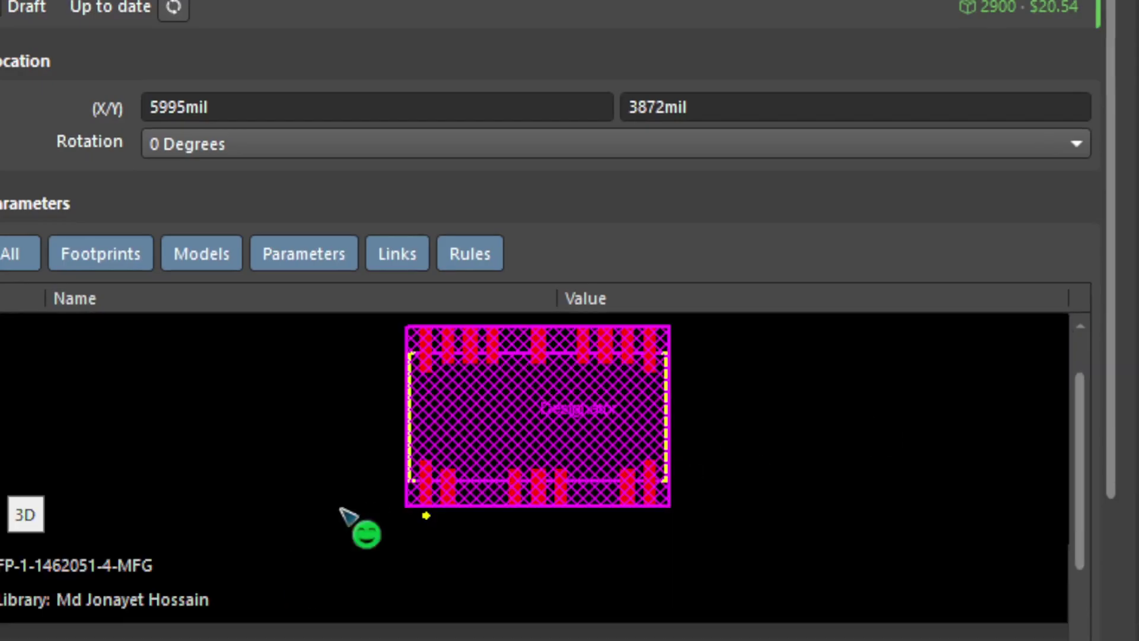